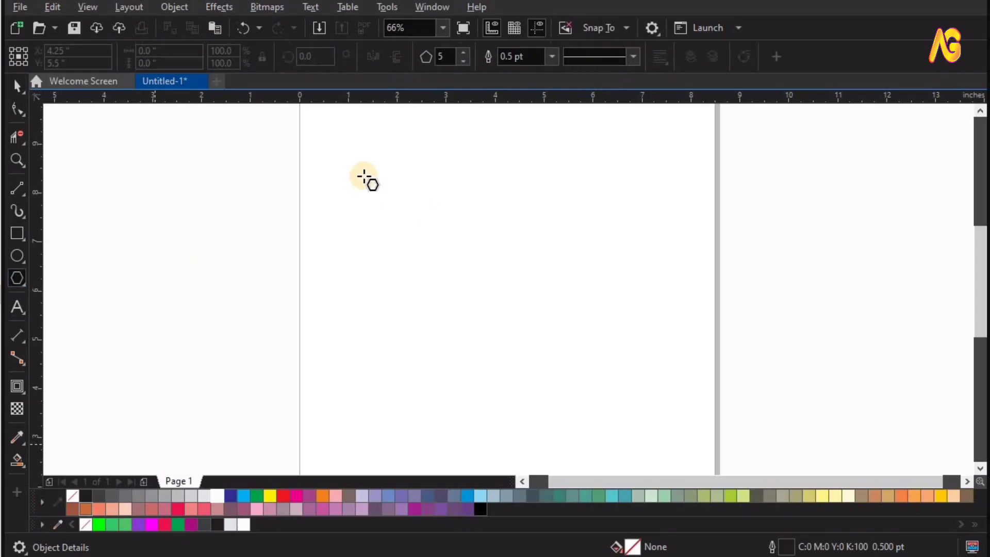
# Step: Draw an eight-sided polygon on the page rotated to 292 degrees
pyautogui.moveTo(364, 175); pyautogui.dragTo(616, 425)
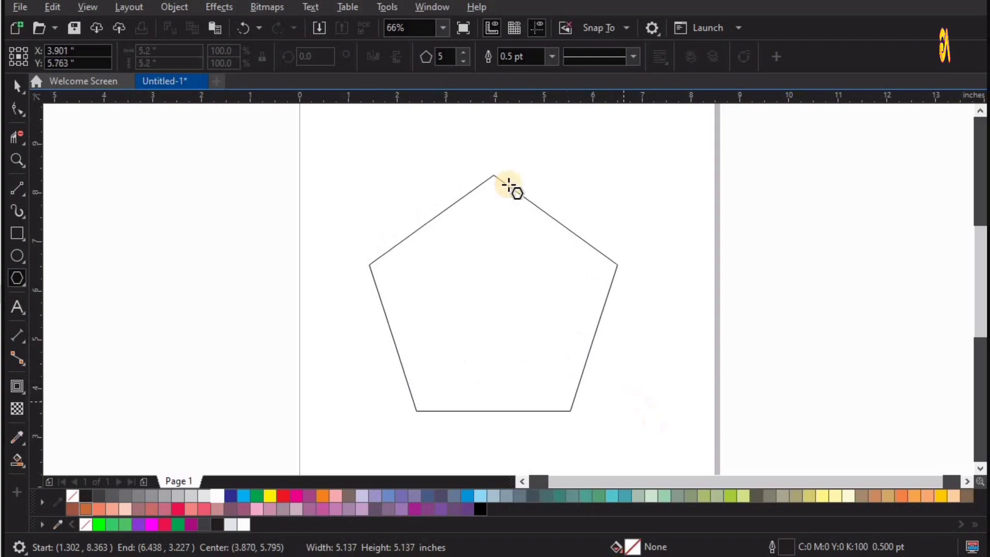
pyautogui.click(463, 51)
pyautogui.click(463, 52)
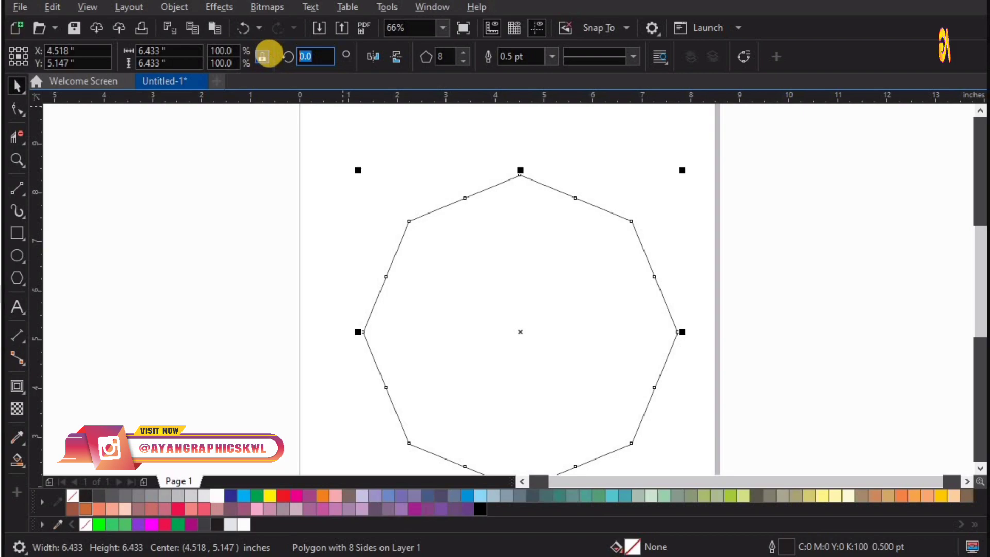
pyautogui.write('292.0')
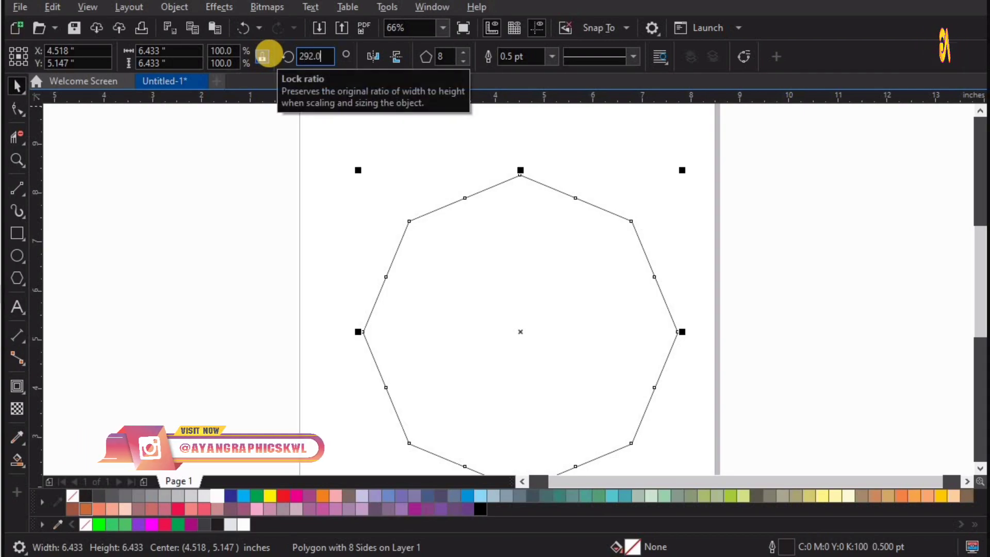
pyautogui.press('Return')
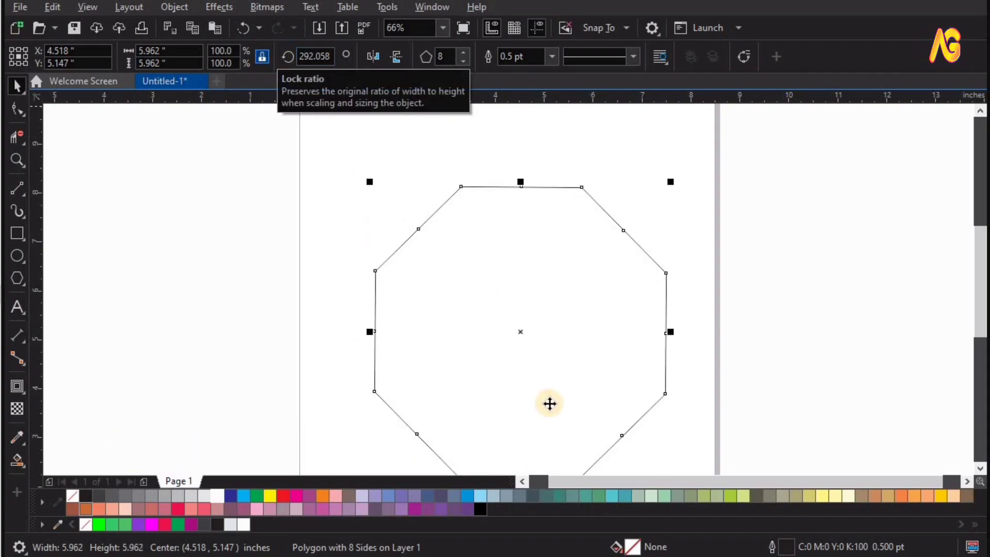
# Step: Give the octagon an 8 pt outline width
pyautogui.press('z')
pyautogui.scroll(-2, 473, 289)
pyautogui.scroll(1, 383, 221)
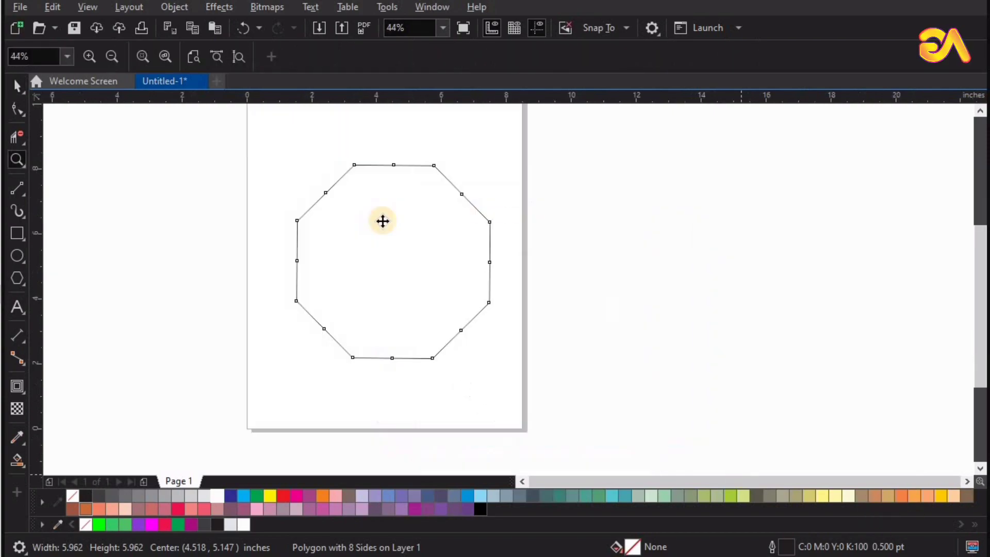
pyautogui.press('space')
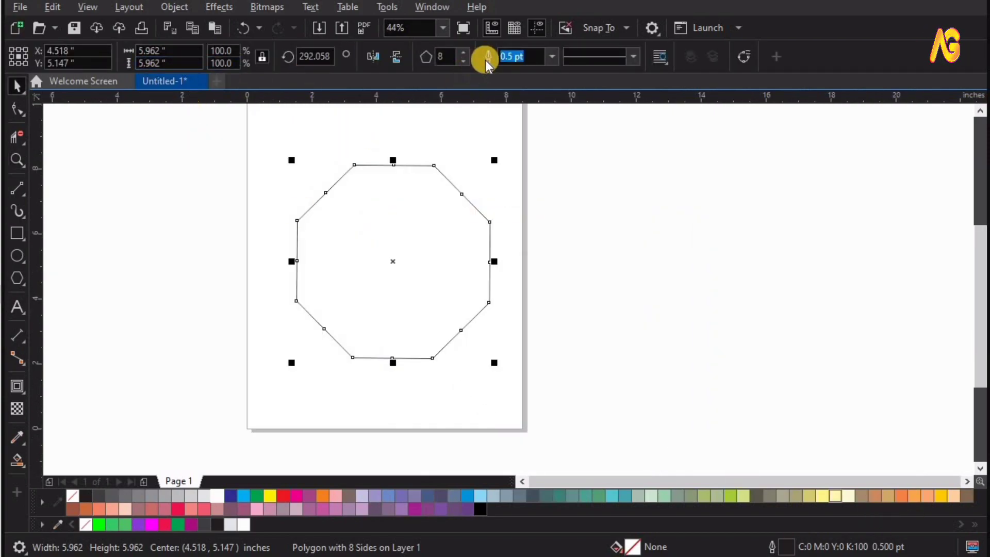
pyautogui.click(550, 58)
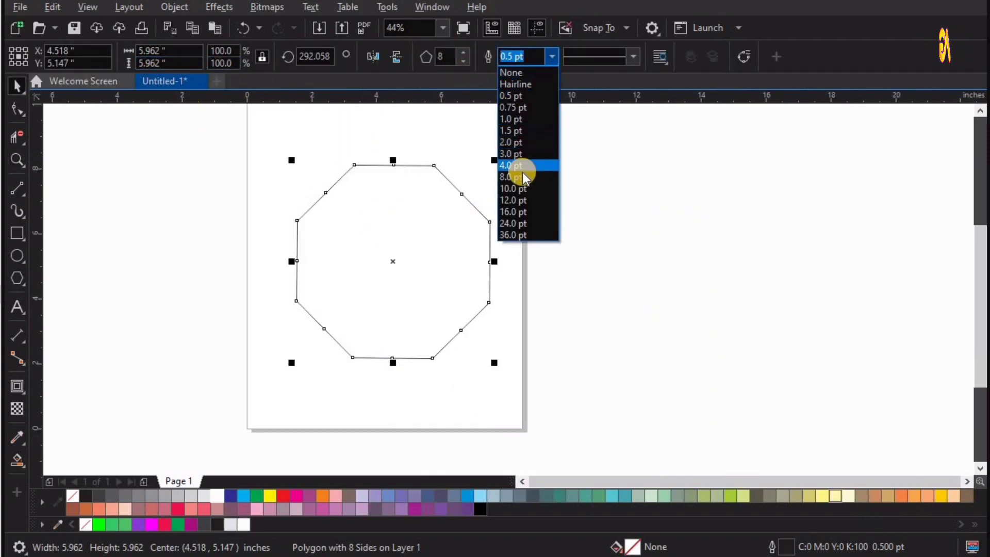
pyautogui.click(515, 175)
pyautogui.click(340, 256)
pyautogui.scroll(-3, 339, 255)
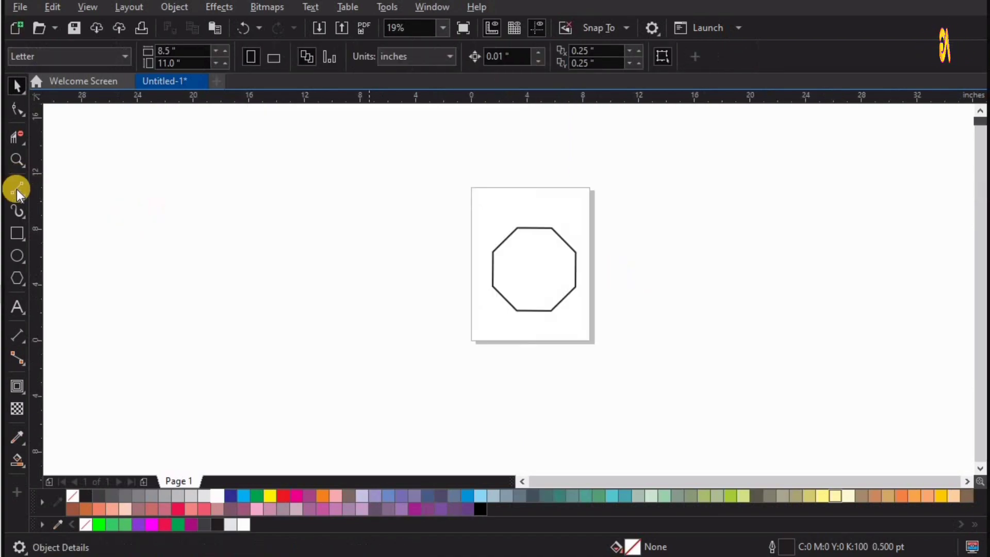
# Step: Draw a large square left of the page and round all its corners
pyautogui.moveTo(209, 175); pyautogui.dragTo(366, 331)
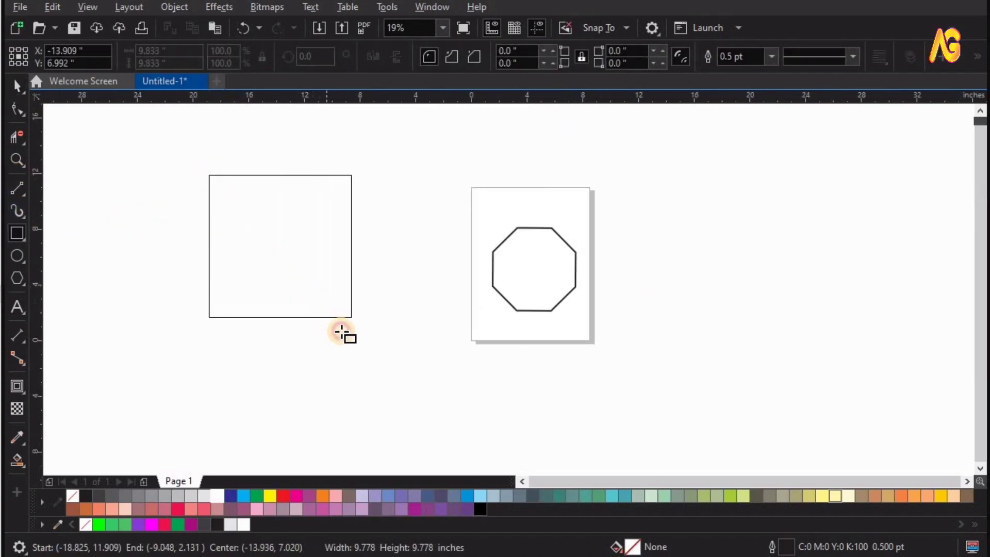
pyautogui.click(19, 110)
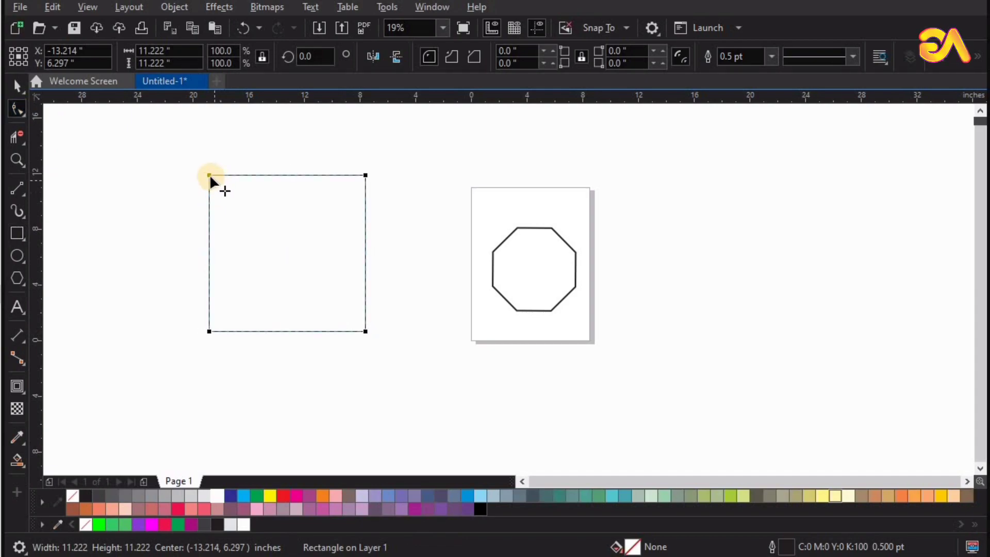
pyautogui.moveTo(209, 175); pyautogui.dragTo(221, 186)
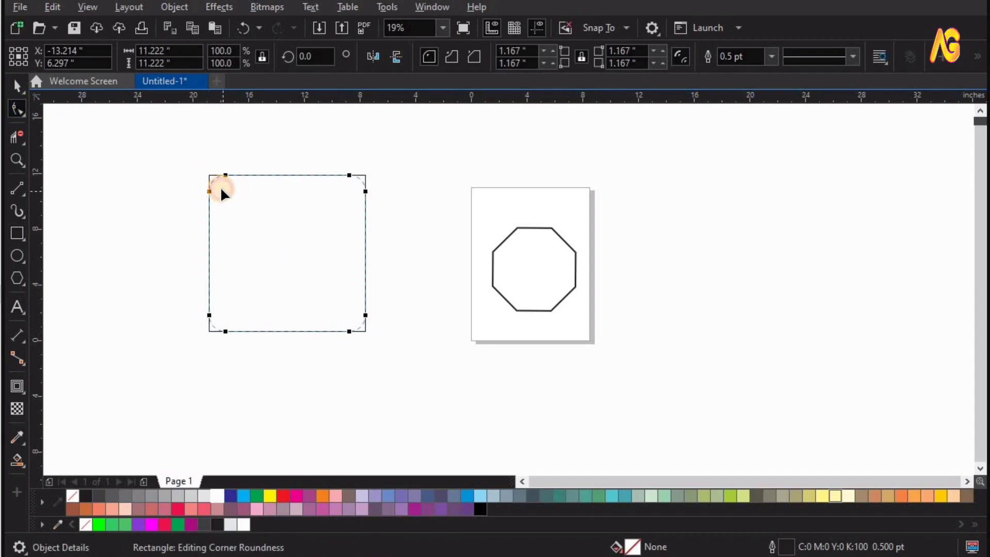
pyautogui.press('space')
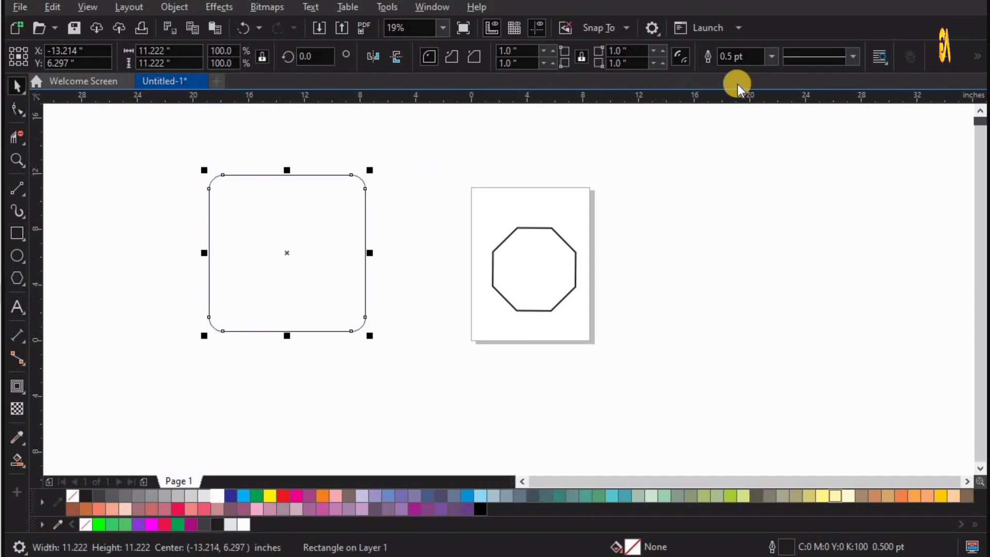
# Step: Set the rounded square's outline width to 24 pt
pyautogui.click(772, 56)
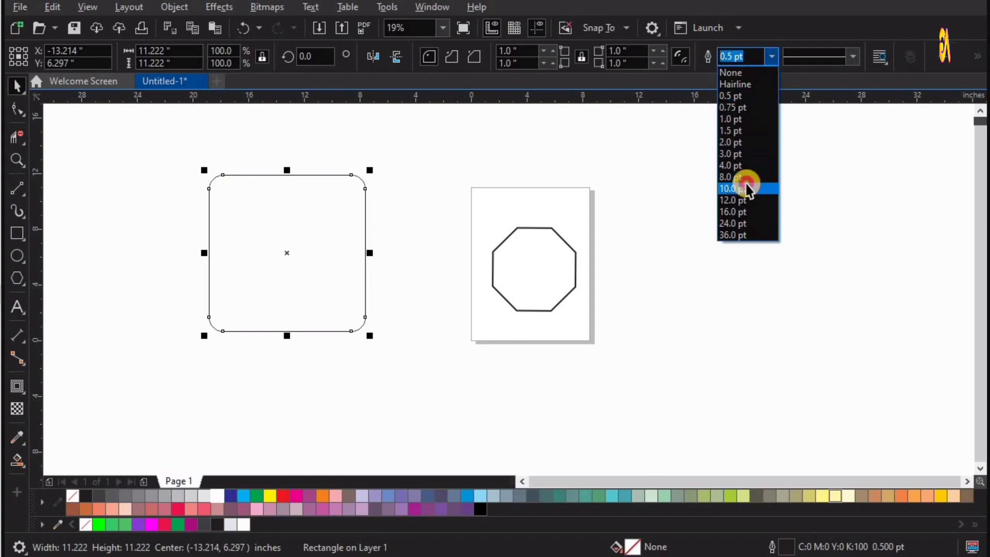
pyautogui.click(747, 188)
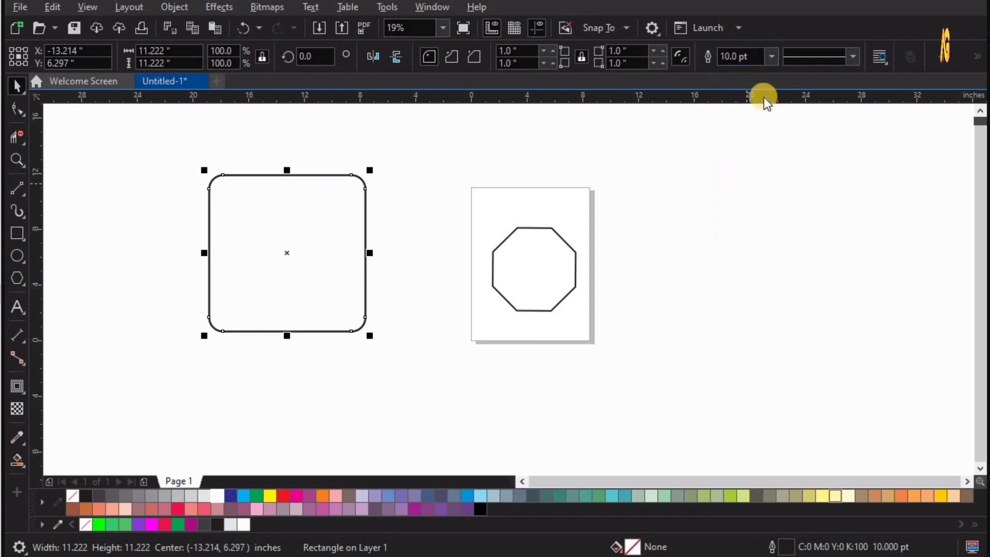
pyautogui.click(773, 58)
pyautogui.click(729, 224)
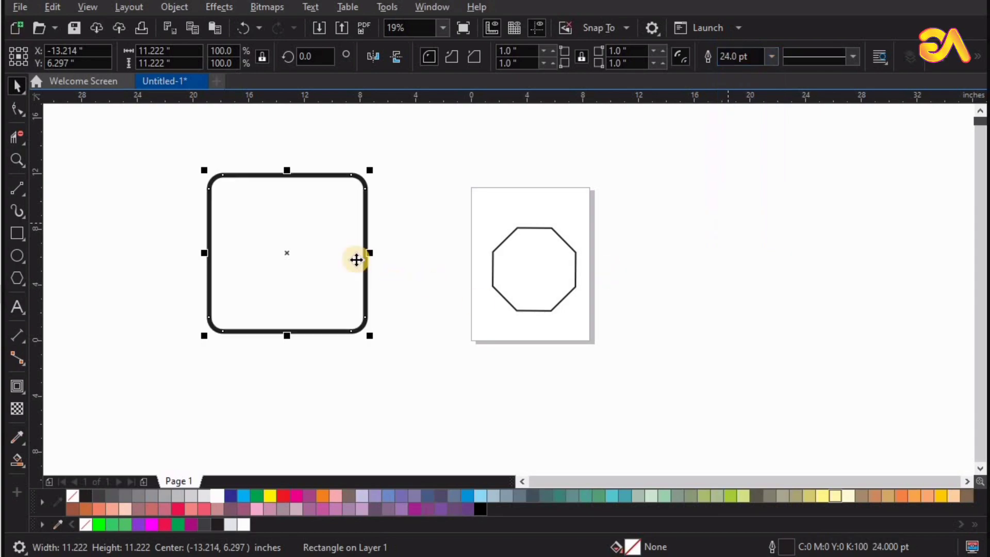
pyautogui.scroll(1, 408, 226)
# Step: Move the rounded square onto the octagon's page
pyautogui.moveTo(129, 279)
pyautogui.mouseDown()
pyautogui.moveTo(502, 310)
pyautogui.moveTo(447, 298)
pyautogui.mouseUp()
pyautogui.press('z')
pyautogui.moveTo(361, 144); pyautogui.dragTo(711, 385)
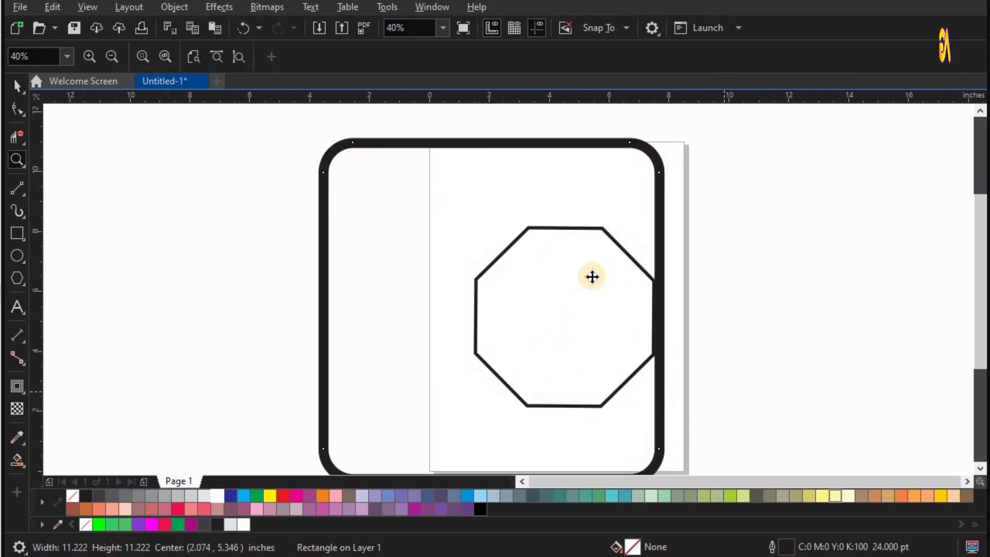
pyautogui.press('space')
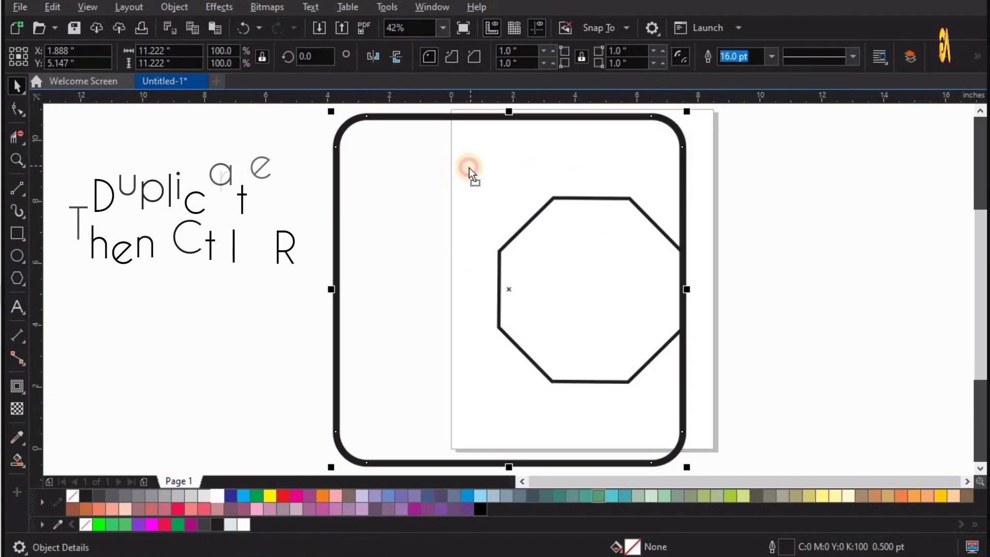
# Step: Duplicate the square slightly right, then repeat with Ctrl+R for a third copy
pyautogui.moveTo(469, 169); pyautogui.dragTo(498, 167)
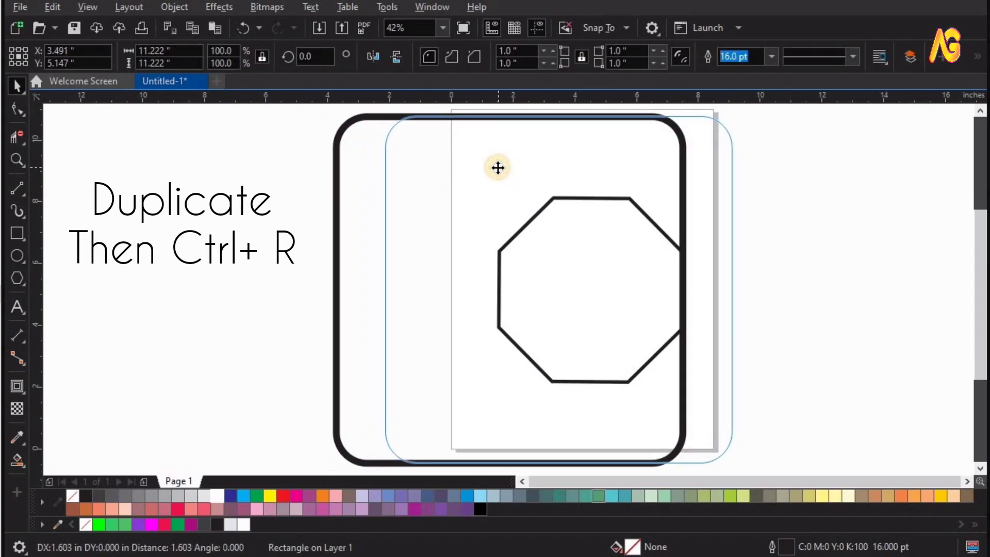
pyautogui.hotkey('ctrl', 'r')
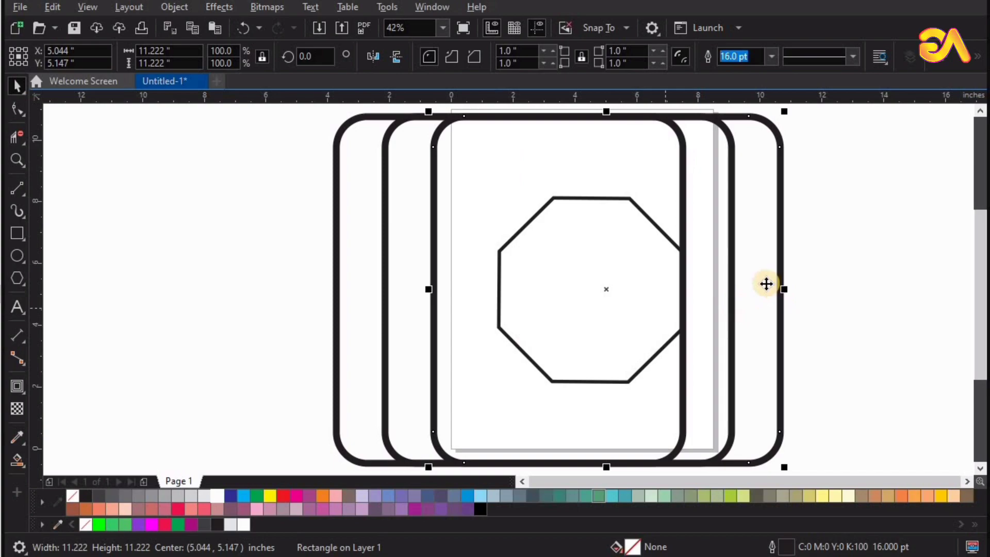
pyautogui.press('z')
pyautogui.scroll(-2, 774, 329)
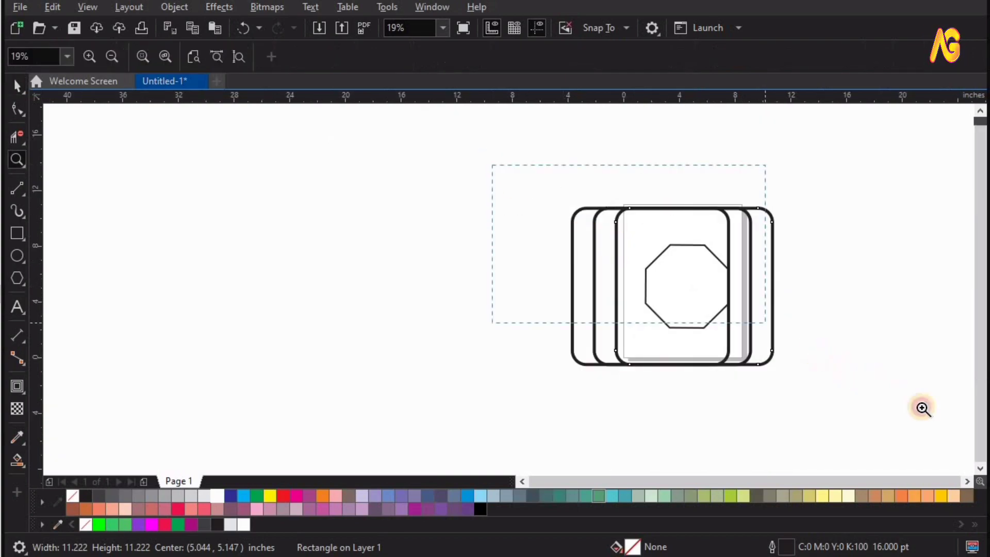
pyautogui.moveTo(490, 163); pyautogui.dragTo(928, 407)
pyautogui.press('space')
pyautogui.press('Tab')
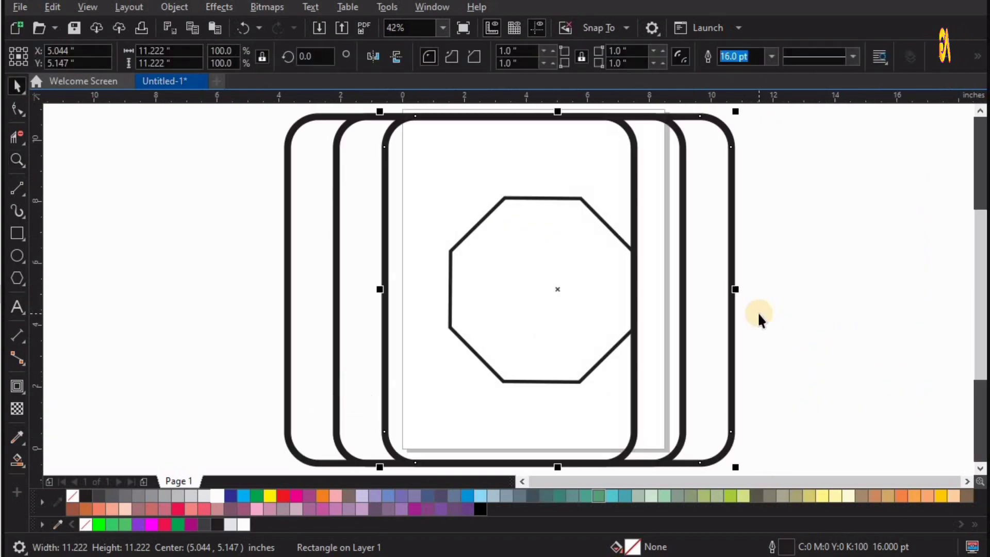
# Step: Reposition the octagon so it sits centred within the three overlapping rounded frames
pyautogui.moveTo(539, 286); pyautogui.dragTo(544, 311)
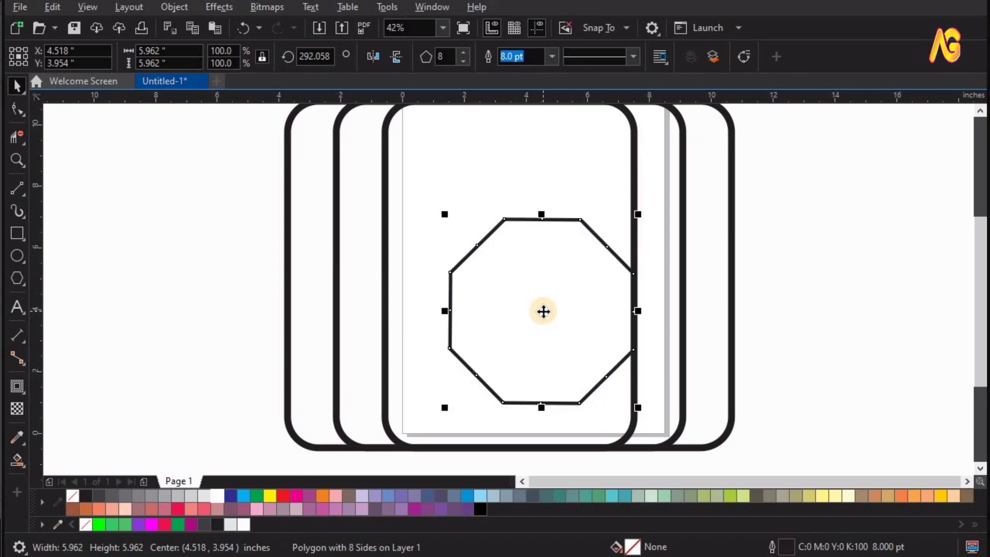
pyautogui.scroll(-2, 544, 312)
pyautogui.press('z')
pyautogui.moveTo(495, 340); pyautogui.dragTo(495, 341)
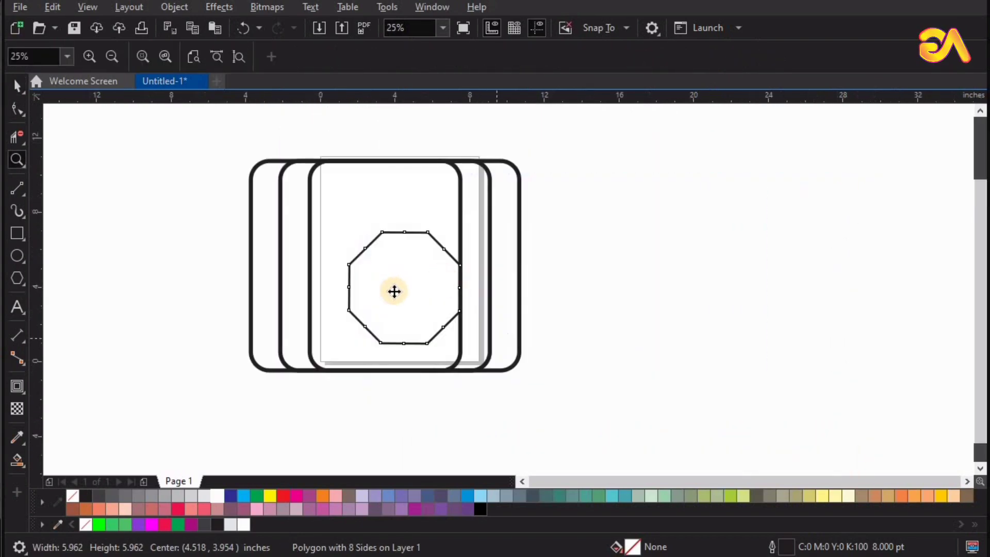
pyautogui.press('space')
pyautogui.moveTo(405, 301); pyautogui.dragTo(407, 303)
pyautogui.press('z')
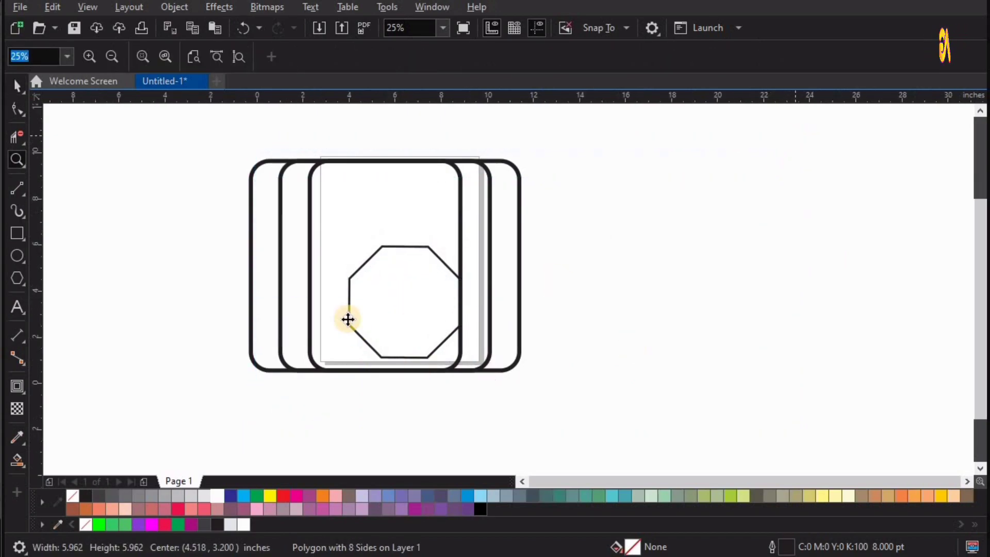
pyautogui.scroll(1, 350, 315)
pyautogui.press('space')
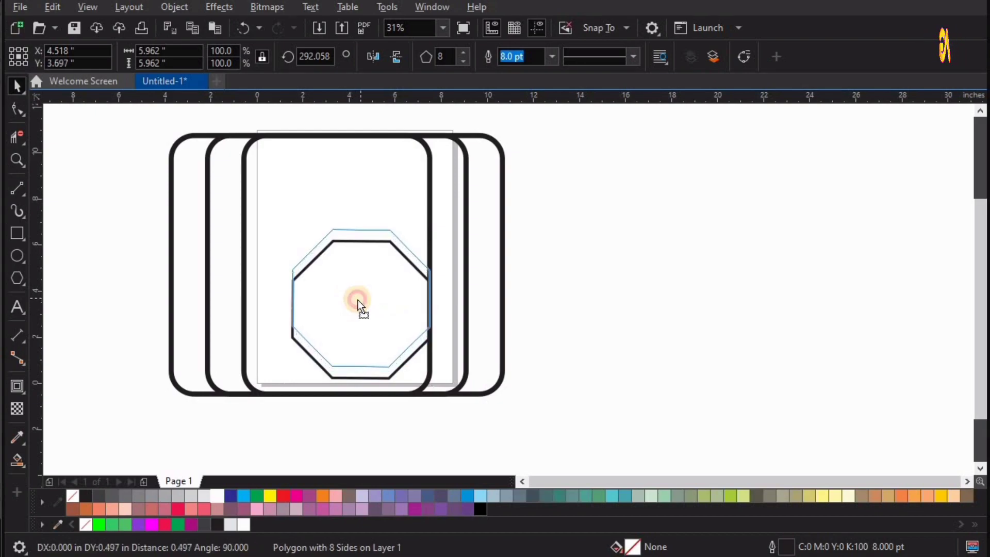
pyautogui.moveTo(357, 305); pyautogui.dragTo(358, 300)
pyautogui.click(18, 209)
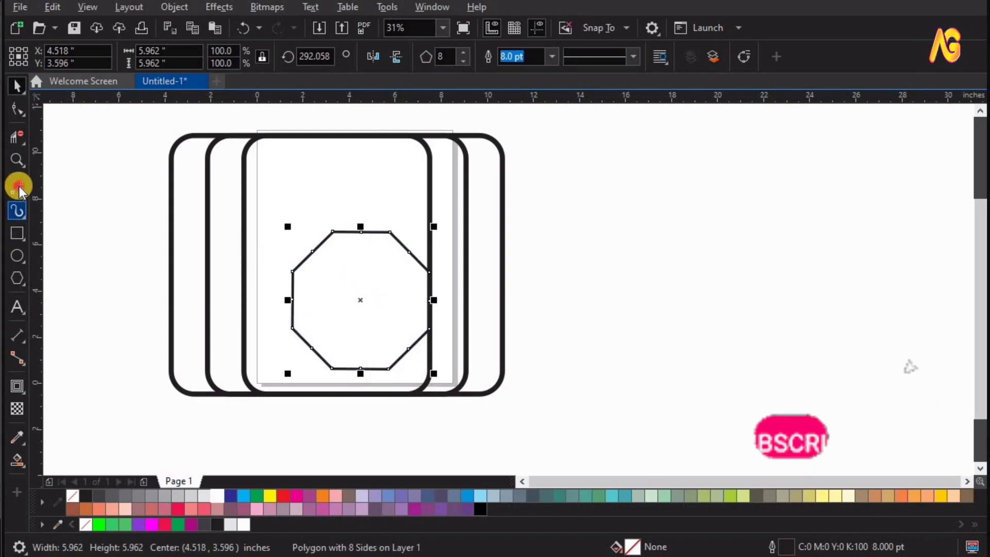
# Step: Draw a vertical line and move it down to the octagon's centre
pyautogui.moveTo(102, 230)
pyautogui.mouseDown()
pyautogui.moveTo(101, 156)
pyautogui.moveTo(101, 417)
pyautogui.mouseUp()
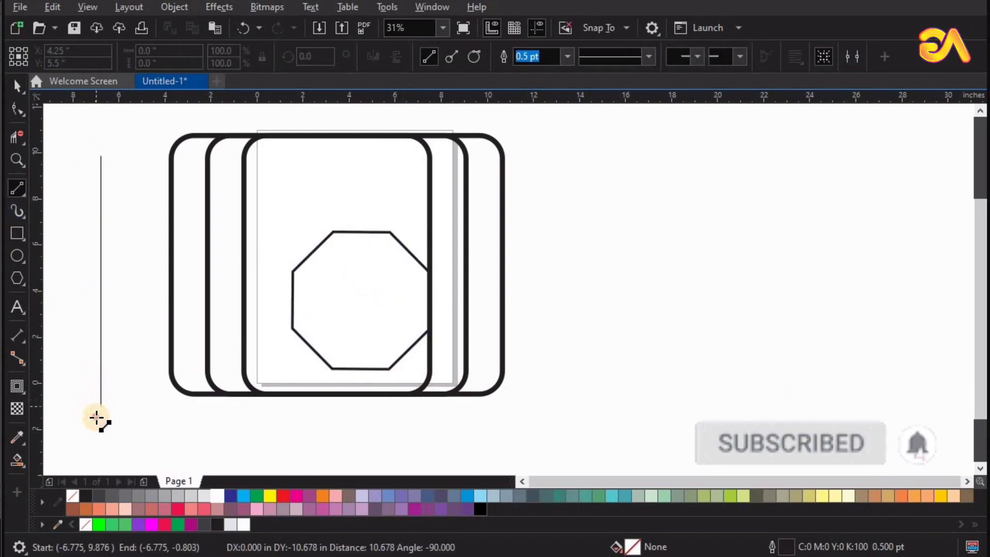
pyautogui.press('space')
pyautogui.moveTo(101, 160)
pyautogui.mouseDown()
pyautogui.moveTo(384, 124)
pyautogui.moveTo(385, 109)
pyautogui.moveTo(404, 314)
pyautogui.moveTo(429, 292)
pyautogui.mouseUp()
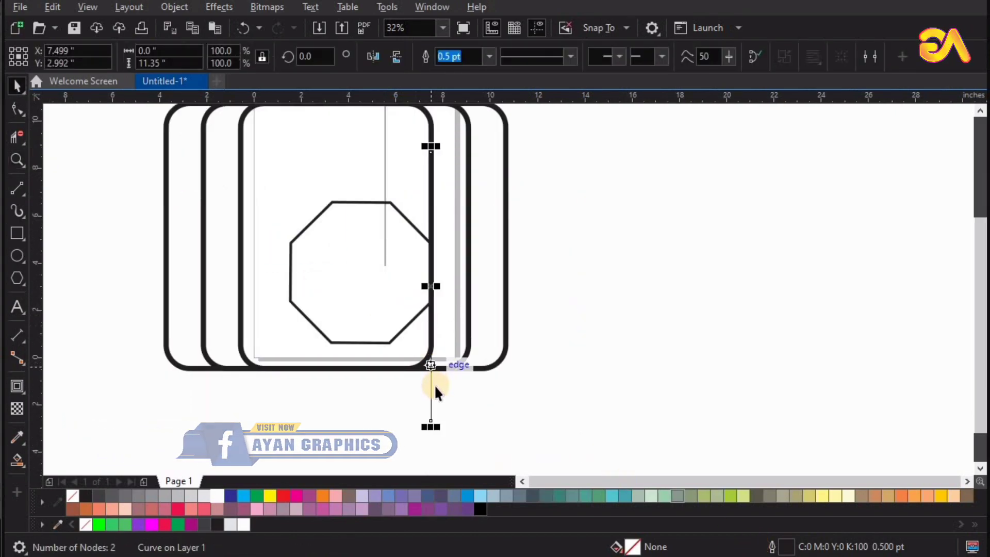
# Step: Rotate the line to a 315° diagonal snapped to the octagon's lower-right edge
pyautogui.click(431, 392)
pyautogui.moveTo(348, 405); pyautogui.dragTo(329, 387)
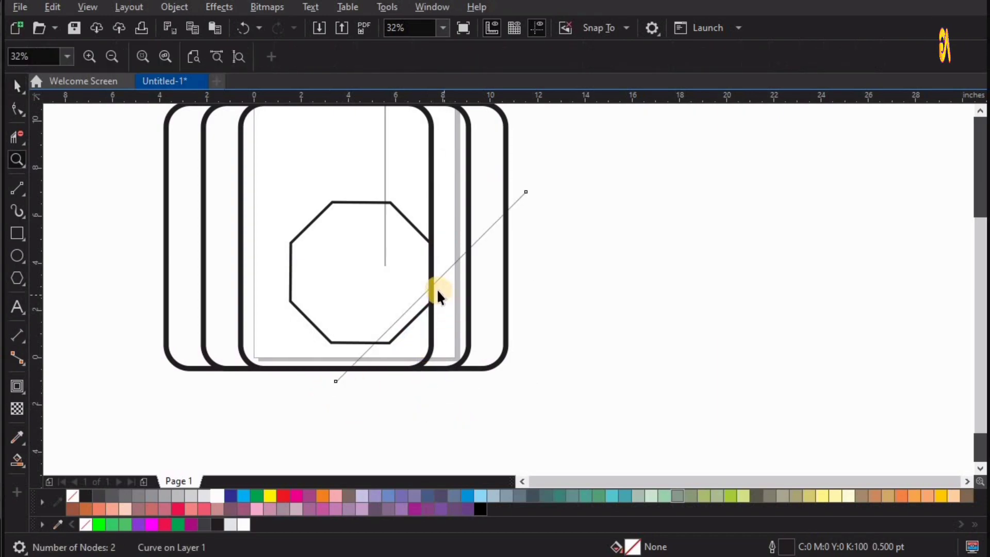
pyautogui.moveTo(438, 288)
pyautogui.mouseDown()
pyautogui.moveTo(418, 319)
pyautogui.moveTo(450, 282)
pyautogui.mouseUp()
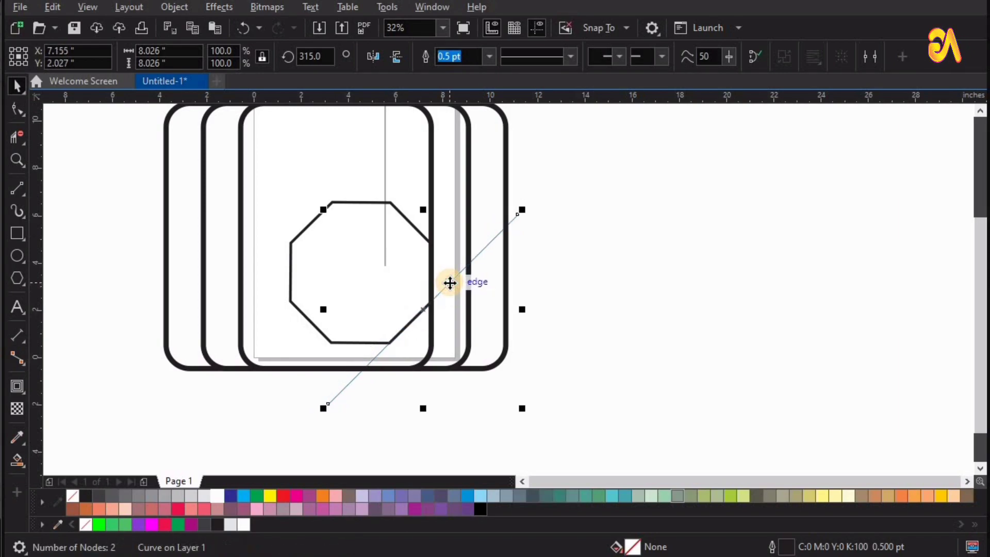
pyautogui.click(681, 284)
pyautogui.press('F4')
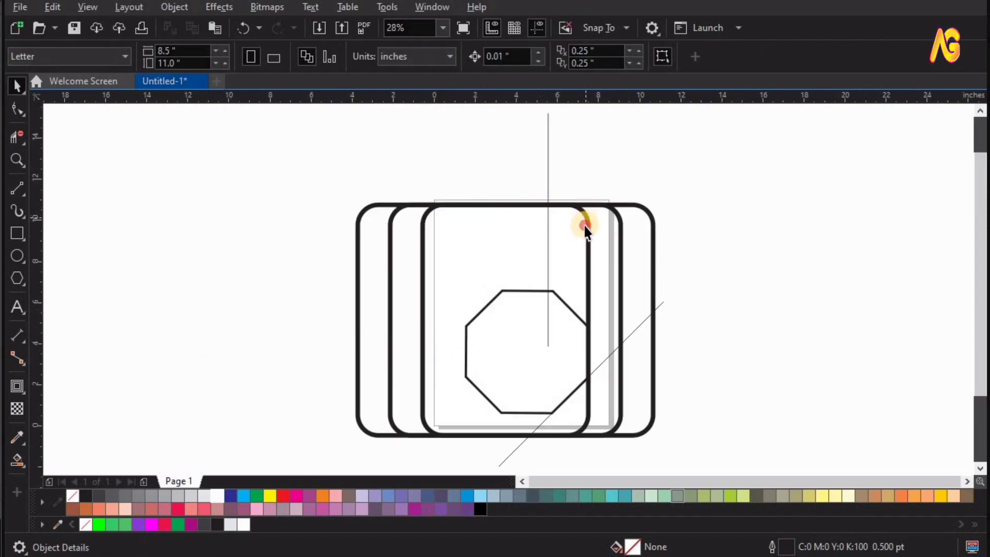
pyautogui.click(585, 226)
pyautogui.keyDown('shift'); pyautogui.click(656, 243); pyautogui.keyUp('shift')
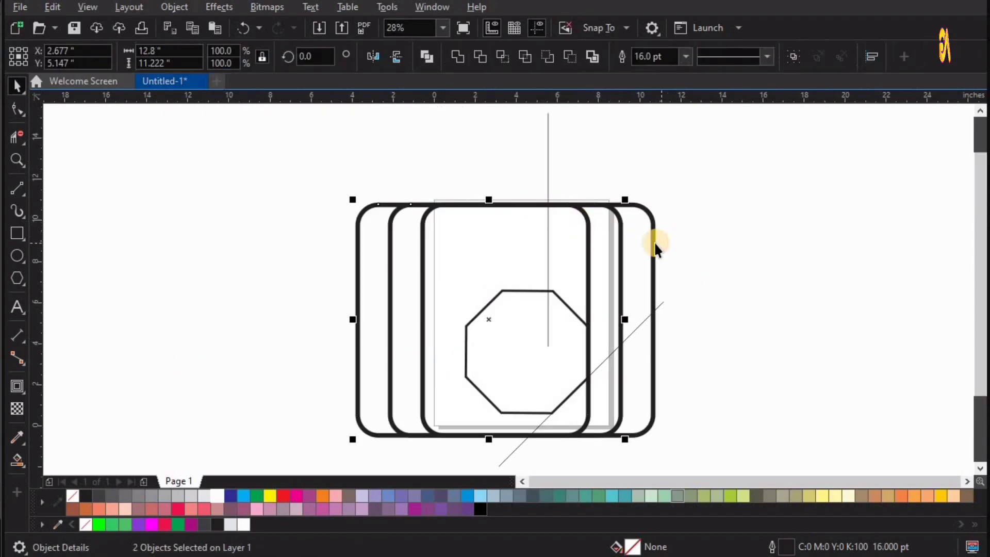
# Step: Combine the rounded rectangles and convert their and the octagon's outlines to objects
pyautogui.click(426, 55)
pyautogui.click(176, 7)
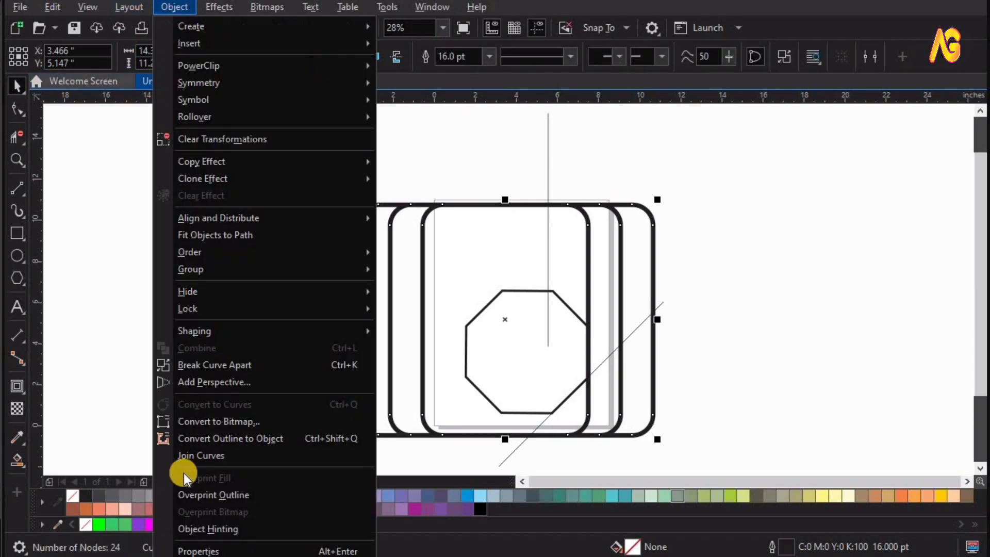
pyautogui.click(216, 439)
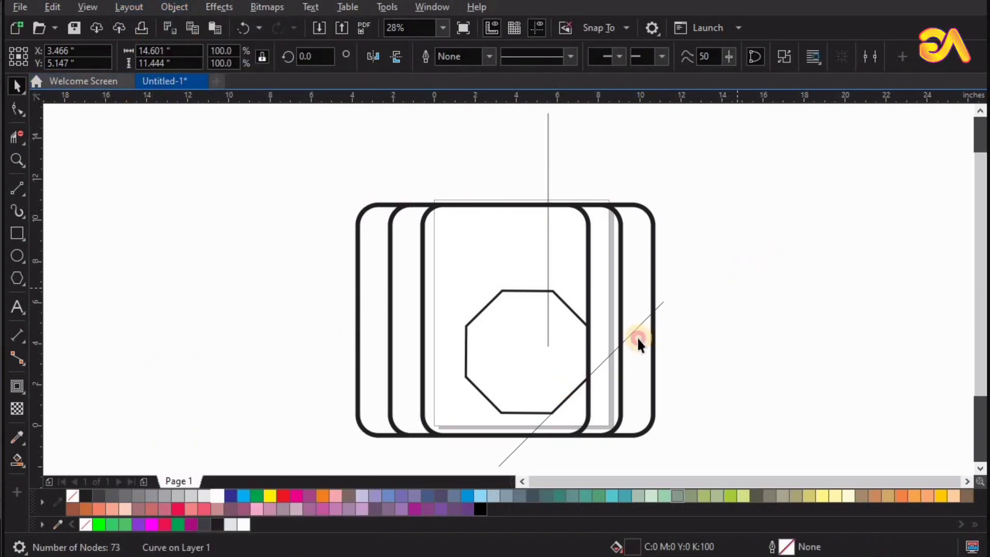
pyautogui.moveTo(442, 429); pyautogui.dragTo(598, 281)
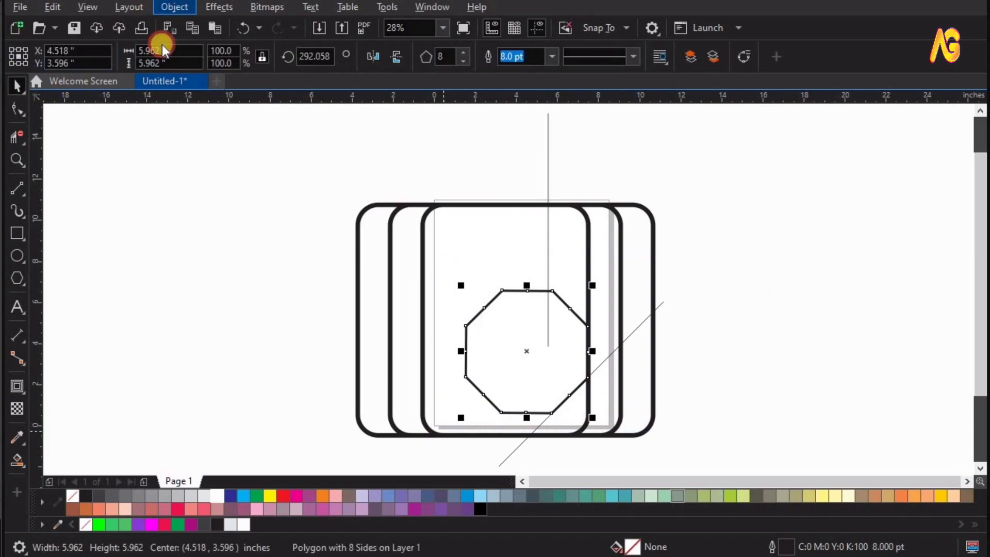
pyautogui.click(175, 6)
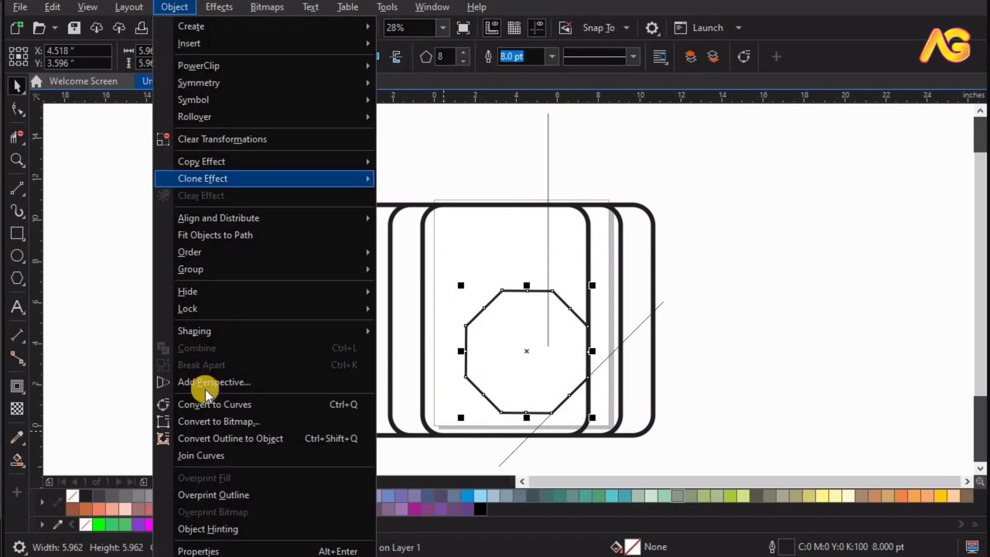
pyautogui.click(214, 439)
pyautogui.click(547, 178)
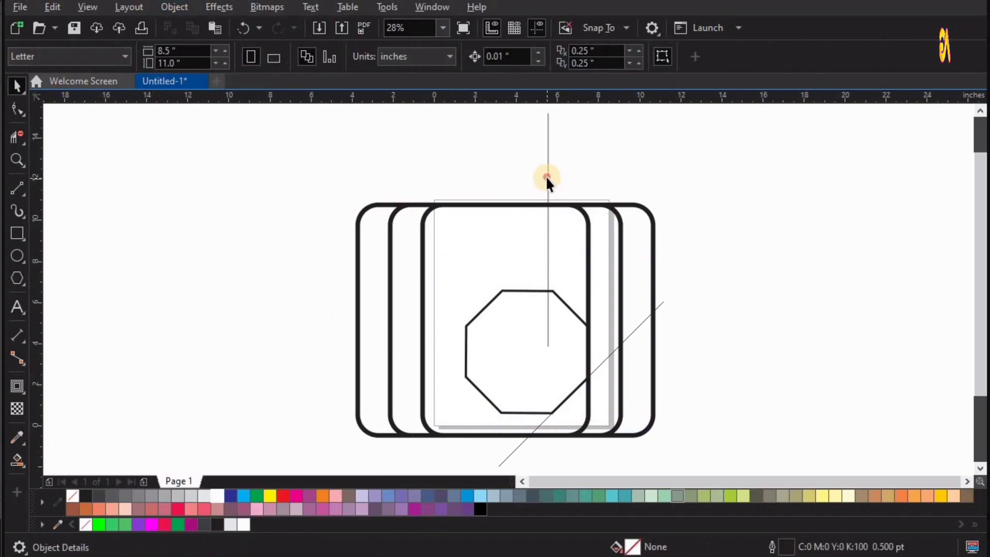
# Step: Join the vertical and diagonal lines into one curve and add nodes at their intersections
pyautogui.click(547, 177)
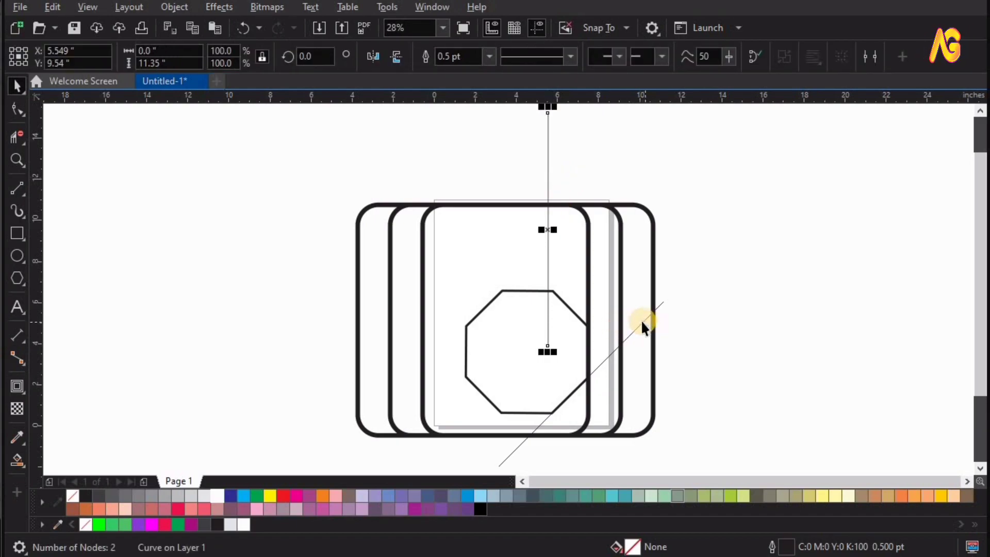
pyautogui.keyDown('shift'); pyautogui.click(640, 325); pyautogui.keyUp('shift')
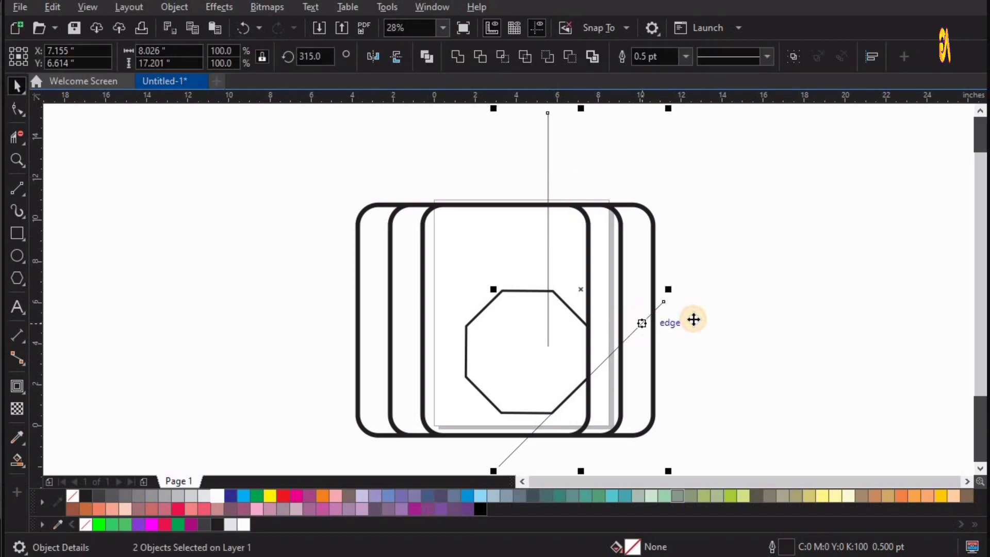
pyautogui.click(454, 57)
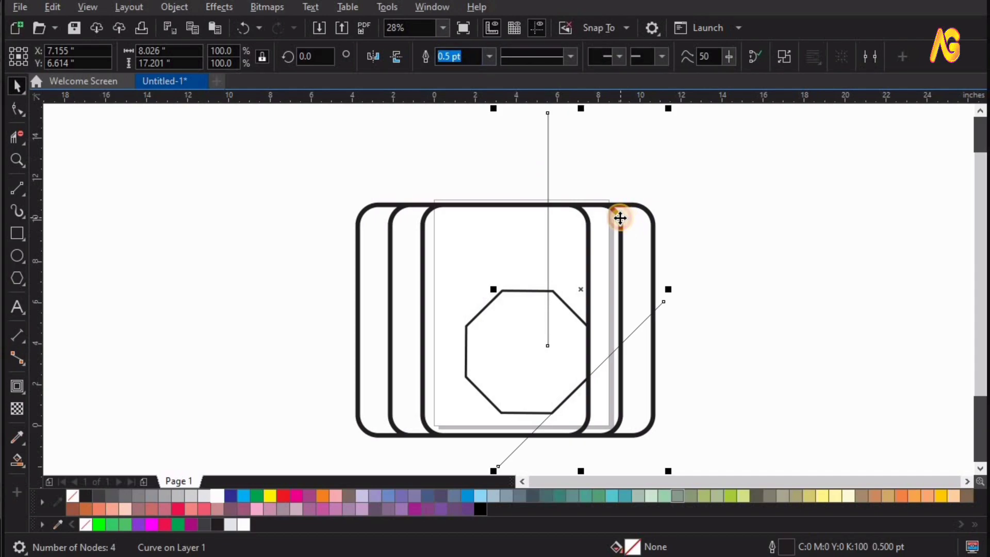
pyautogui.keyDown('shift'); pyautogui.click(620, 218); pyautogui.keyUp('shift')
pyautogui.moveTo(712, 216); pyautogui.dragTo(606, 176)
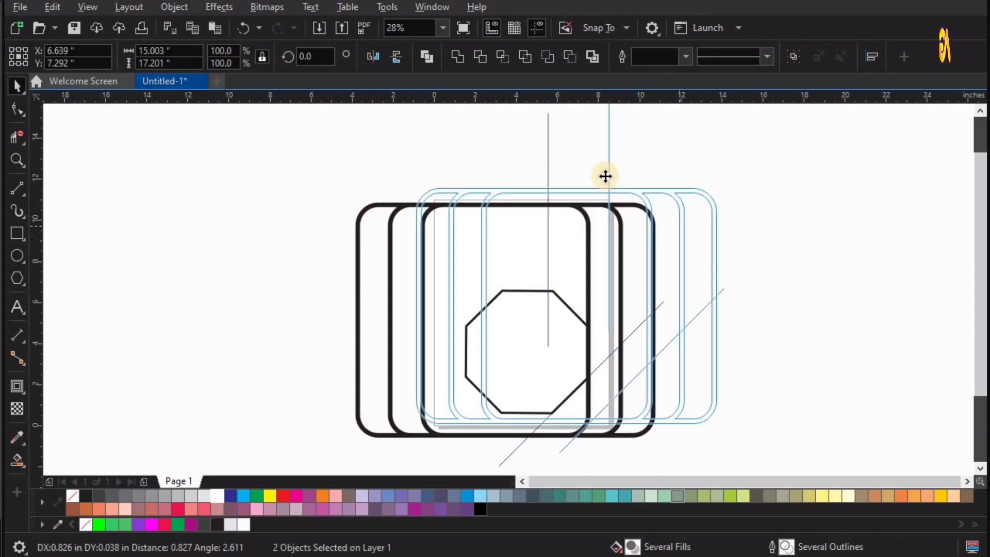
pyautogui.hotkey('ctrl', 'z')
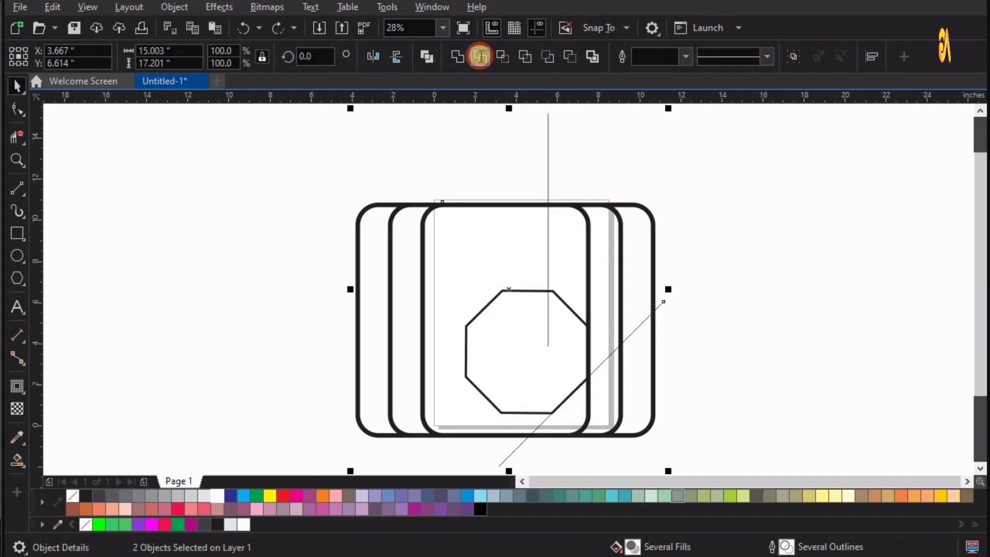
pyautogui.click(478, 56)
pyautogui.click(110, 177)
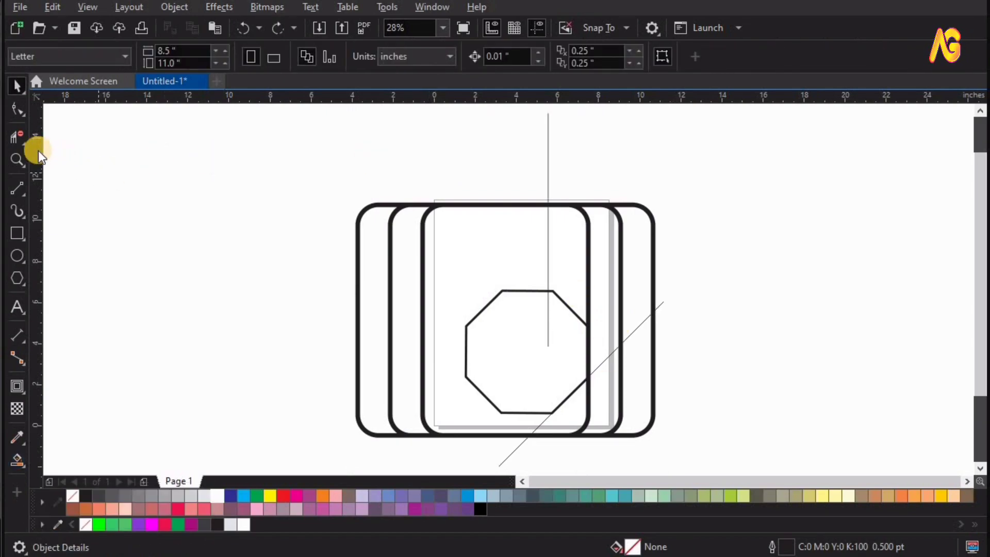
# Step: Virtual-segment-delete the frames' left sides and the parts below the diagonal line
pyautogui.click(23, 143)
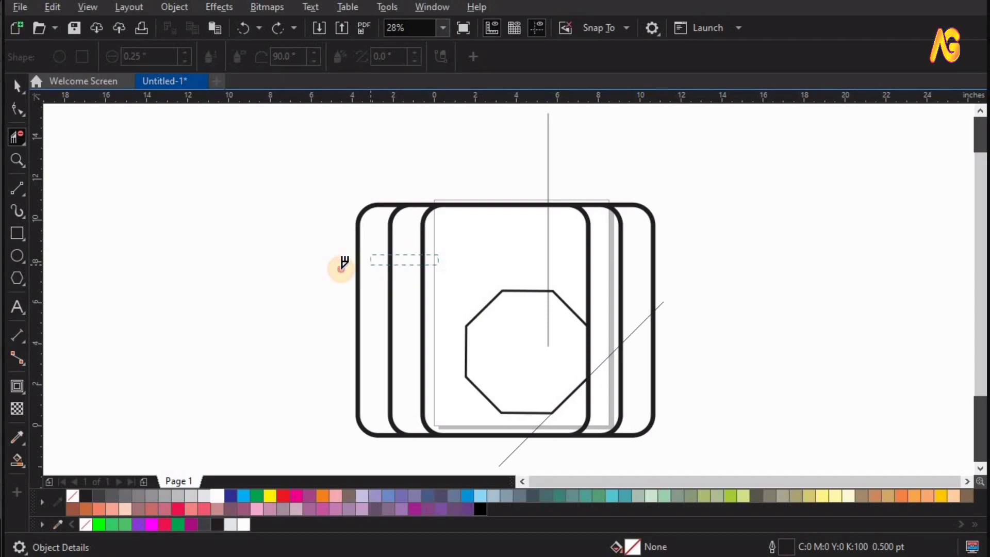
pyautogui.moveTo(438, 255); pyautogui.dragTo(343, 265)
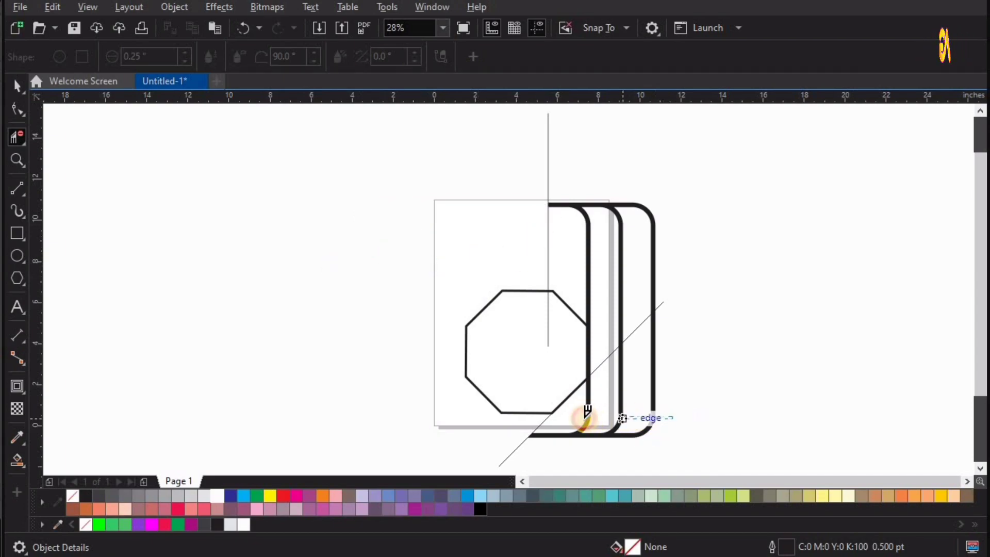
pyautogui.moveTo(587, 419); pyautogui.dragTo(634, 333)
pyautogui.press('space')
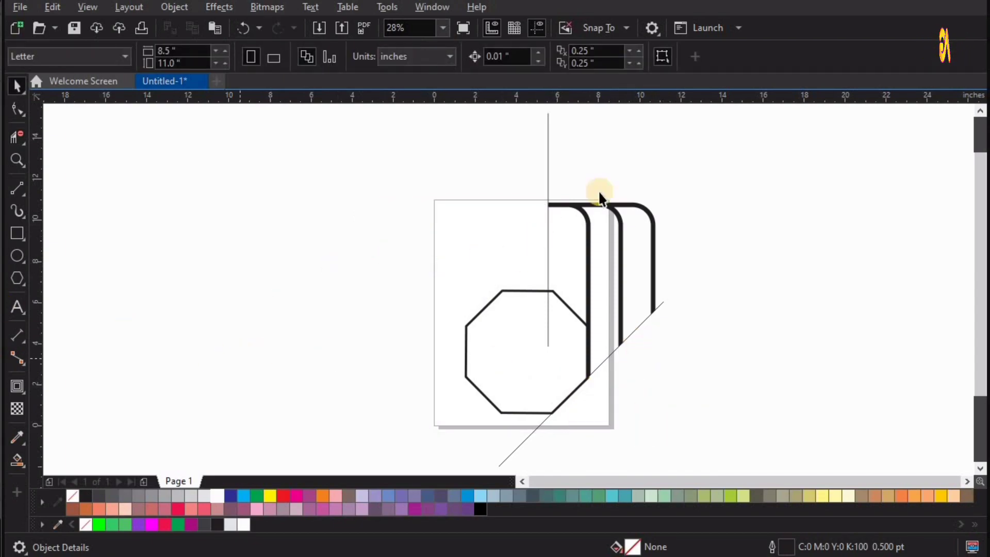
pyautogui.click(470, 147)
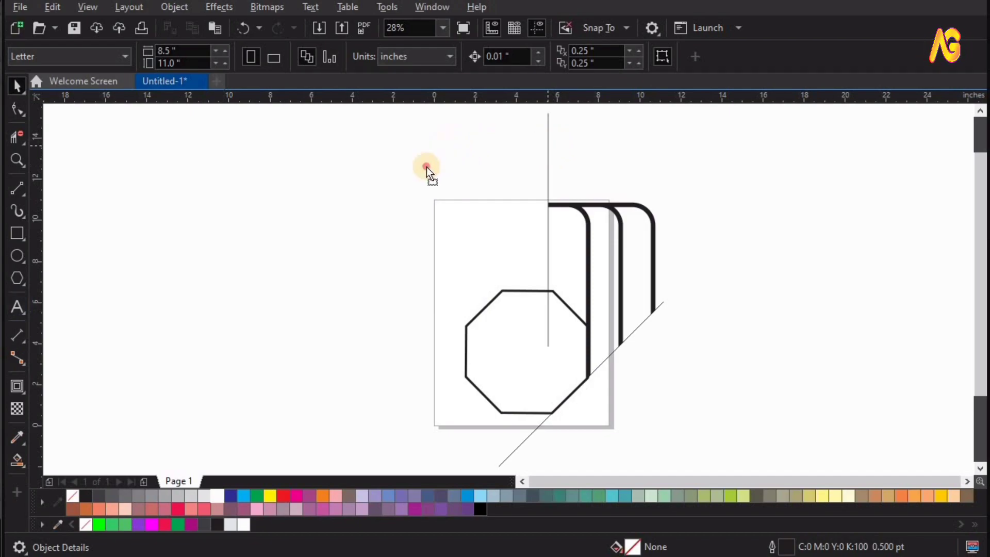
pyautogui.moveTo(426, 166); pyautogui.dragTo(361, 190)
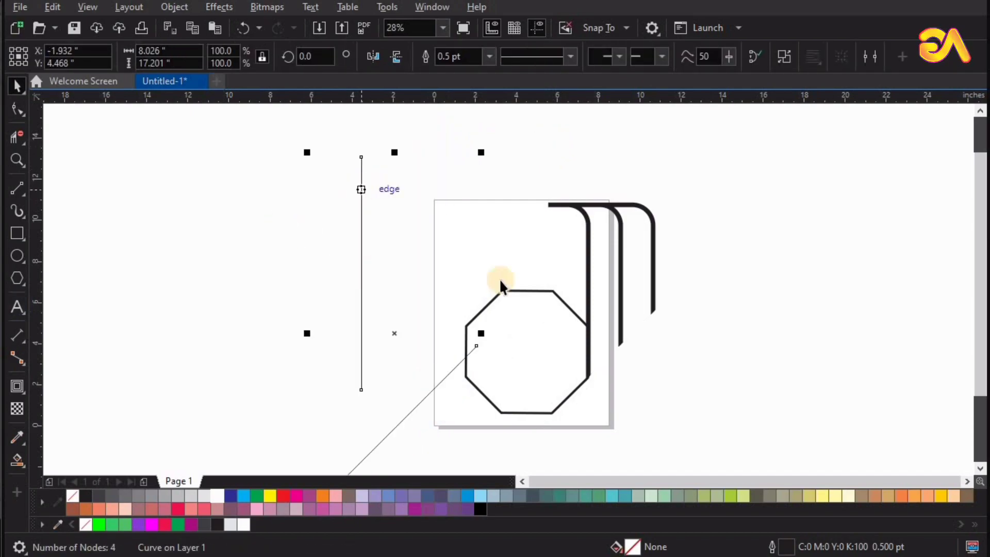
pyautogui.hotkey('ctrl', 'z')
pyautogui.press('z')
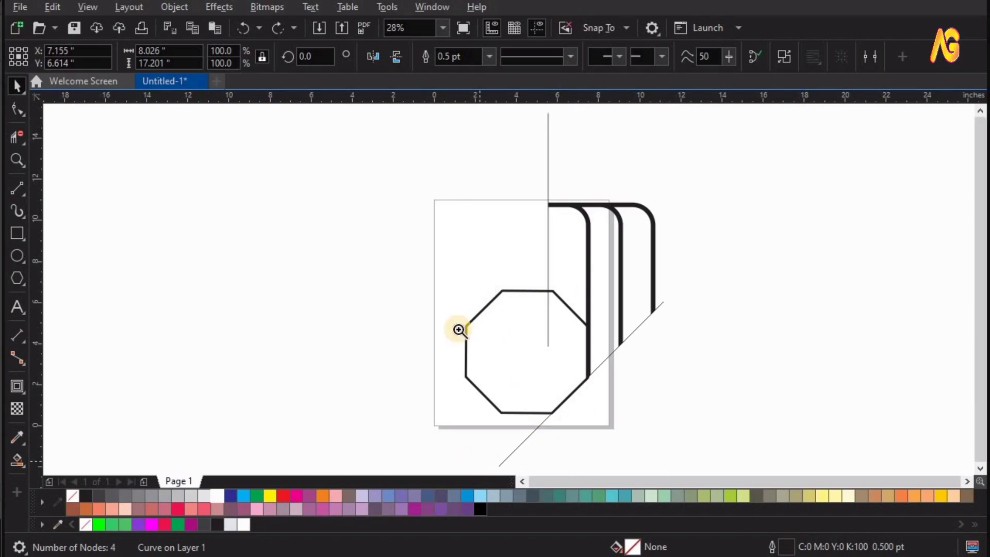
pyautogui.scroll(-2, 460, 329)
pyautogui.click(477, 306)
# Step: Smart-fill the two strips between the curves dark grey and move the construction lines aside
pyautogui.press('space')
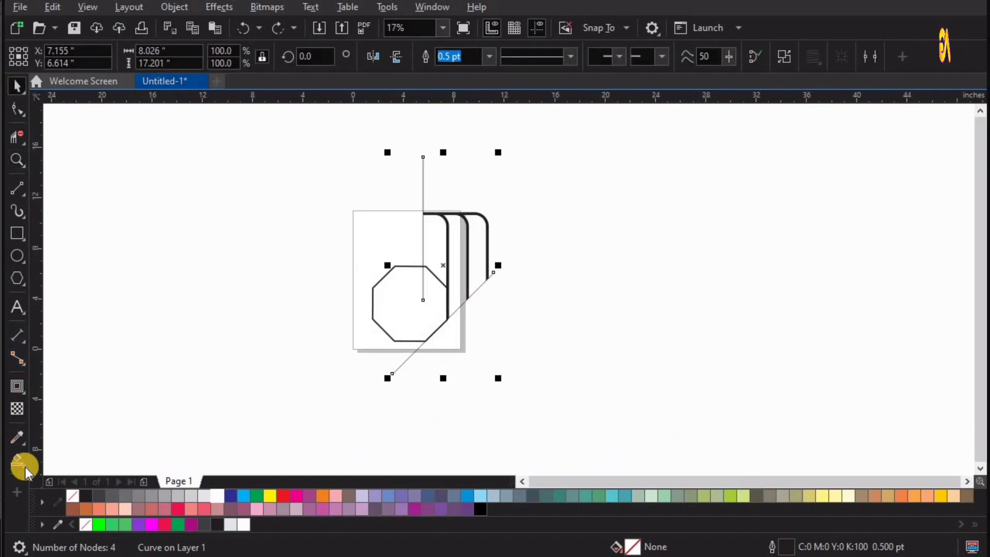
pyautogui.click(21, 464)
pyautogui.click(77, 476)
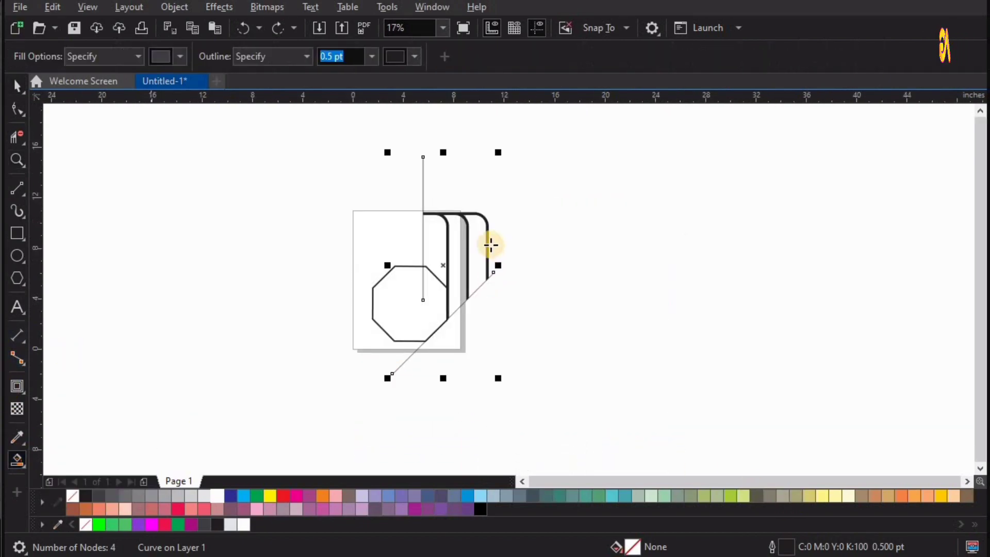
pyautogui.click(483, 239)
pyautogui.click(463, 280)
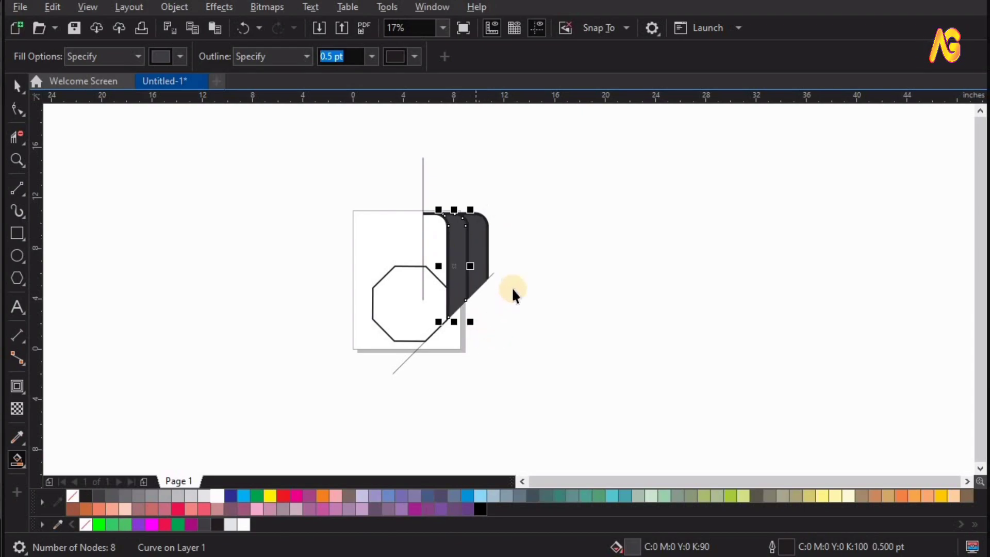
pyautogui.press('space')
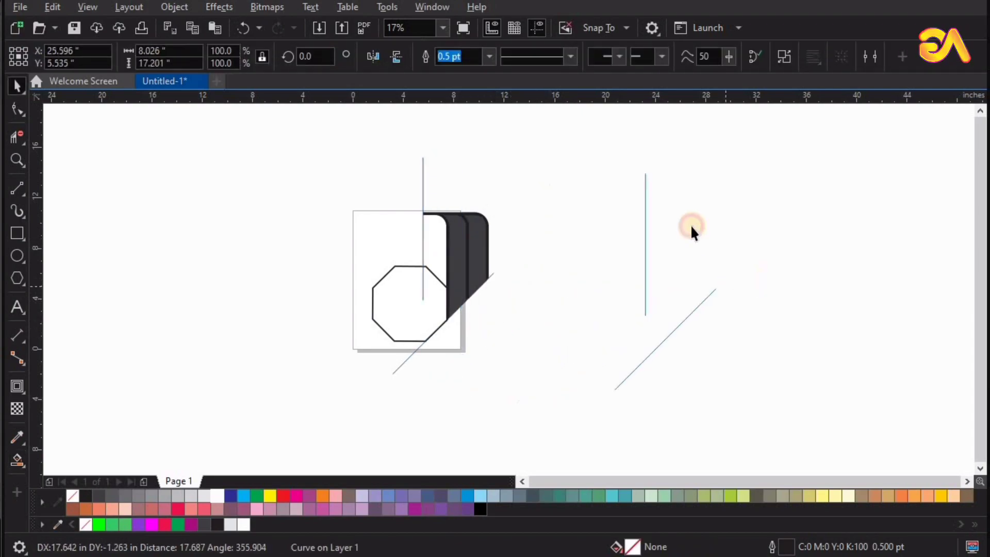
pyautogui.moveTo(672, 305); pyautogui.dragTo(679, 249)
# Step: Delete the stray nodes below the page from the dark band curve
pyautogui.press('z')
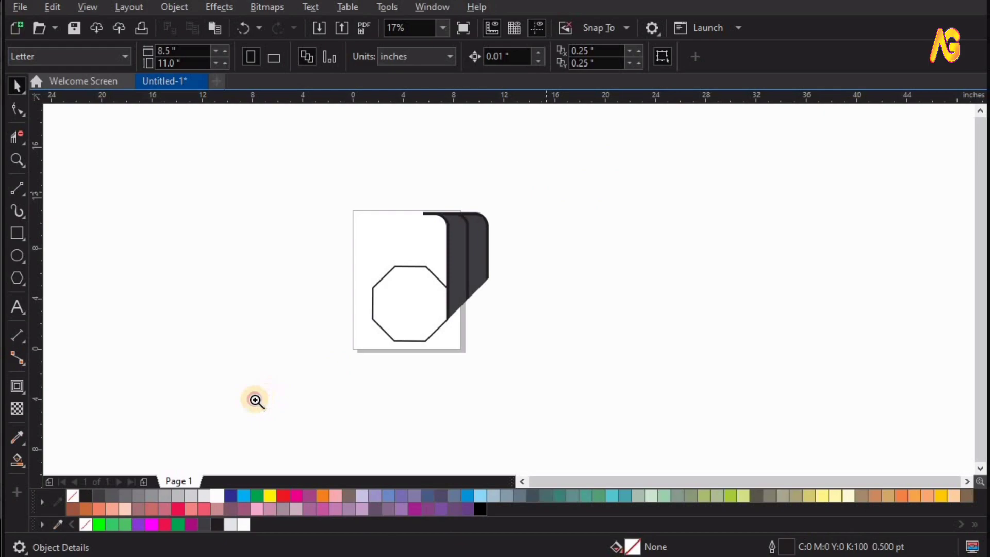
pyautogui.moveTo(256, 401); pyautogui.dragTo(674, 159)
pyautogui.click(487, 354)
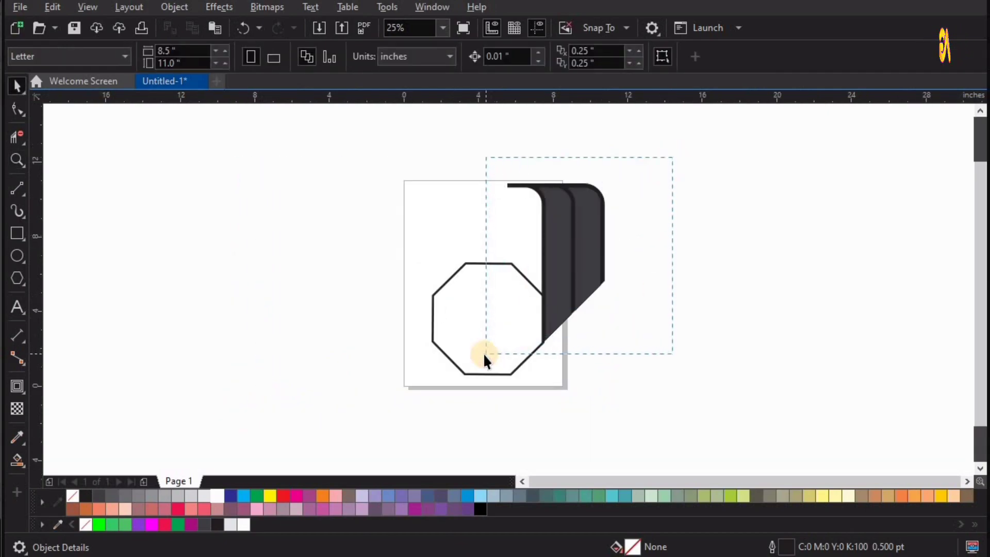
pyautogui.moveTo(487, 353); pyautogui.dragTo(608, 156)
pyautogui.keyDown('shift'); pyautogui.click(516, 184); pyautogui.keyUp('shift')
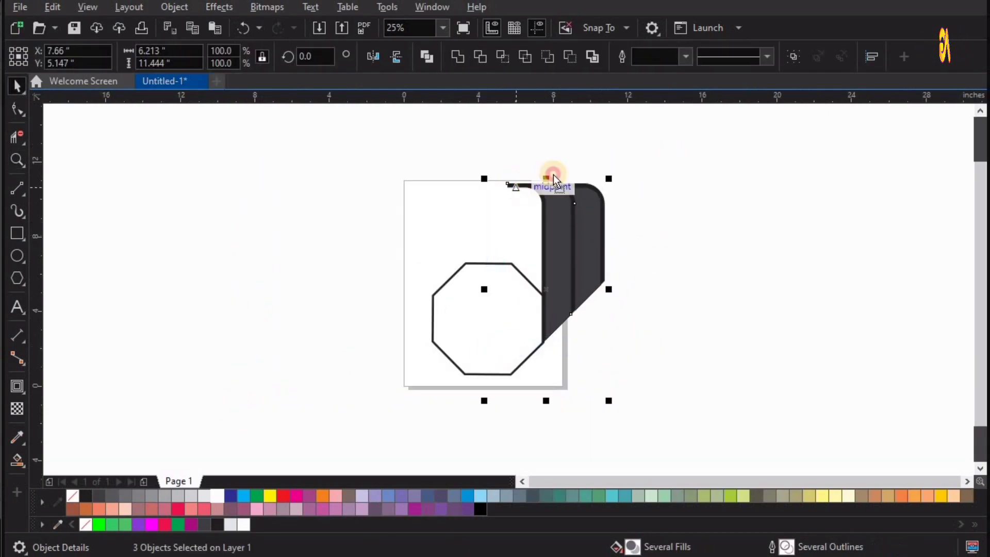
pyautogui.moveTo(552, 174); pyautogui.dragTo(597, 174)
pyautogui.hotkey('ctrl', 'z')
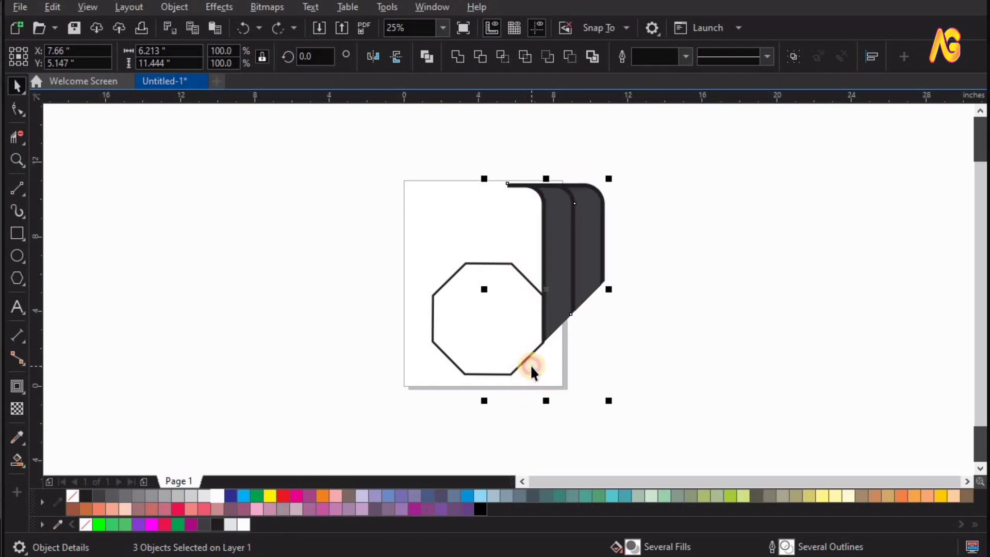
pyautogui.click(530, 365)
pyautogui.doubleClick(513, 187)
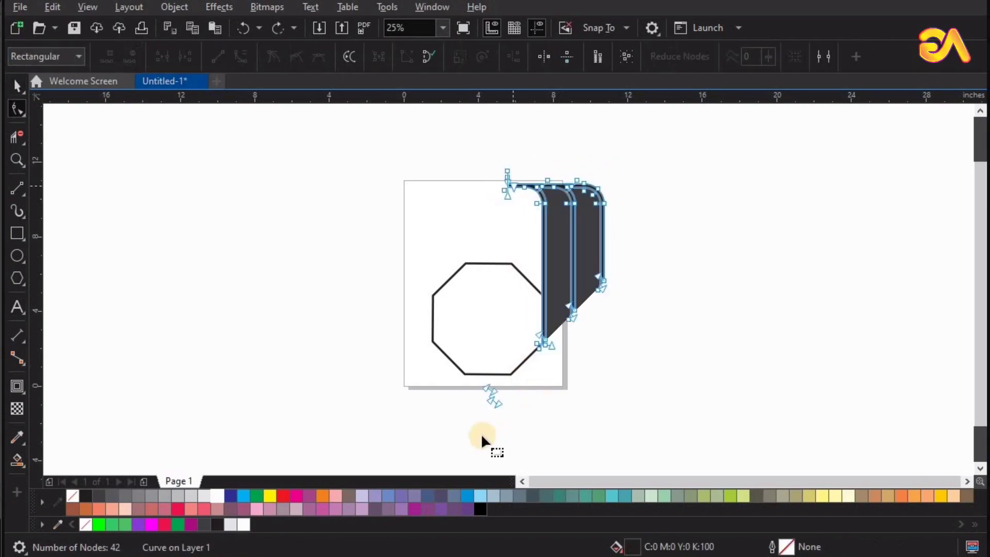
pyautogui.moveTo(431, 365); pyautogui.dragTo(528, 431)
pyautogui.press('Delete')
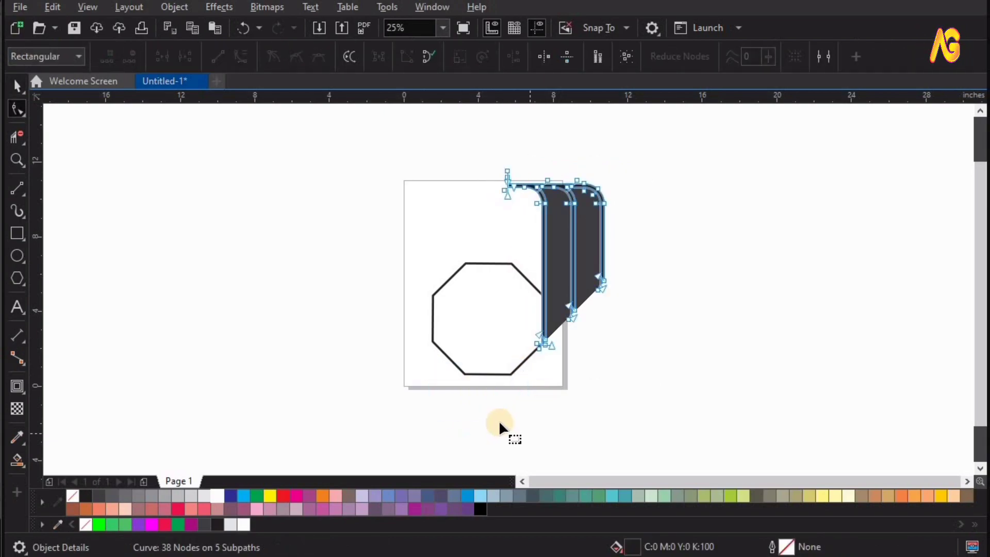
pyautogui.press('space')
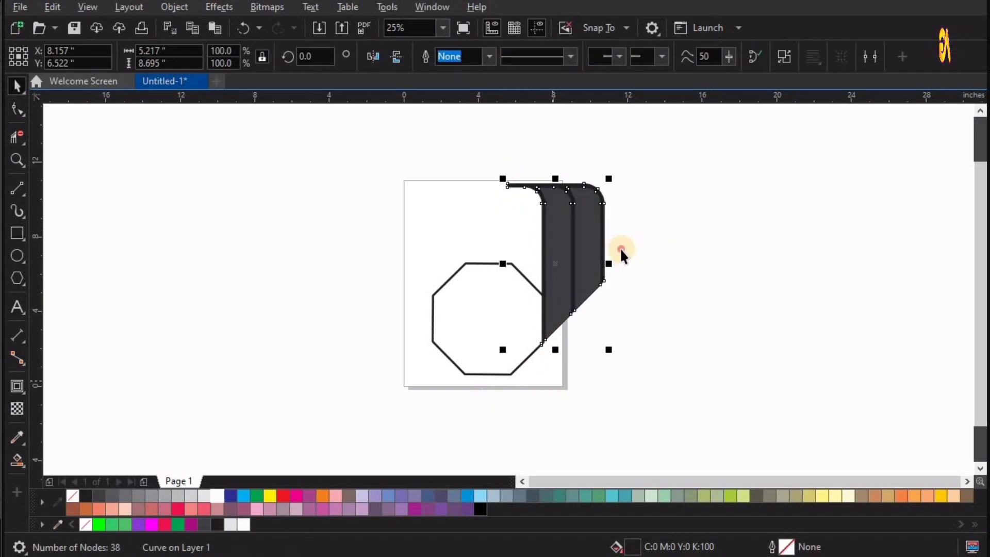
pyautogui.scroll(2, 619, 250)
# Step: Rotate a copy of the band group 45° about the octagon's centre, repeating twice with Ctrl+R
pyautogui.click(597, 263)
pyautogui.moveTo(579, 262); pyautogui.dragTo(468, 348)
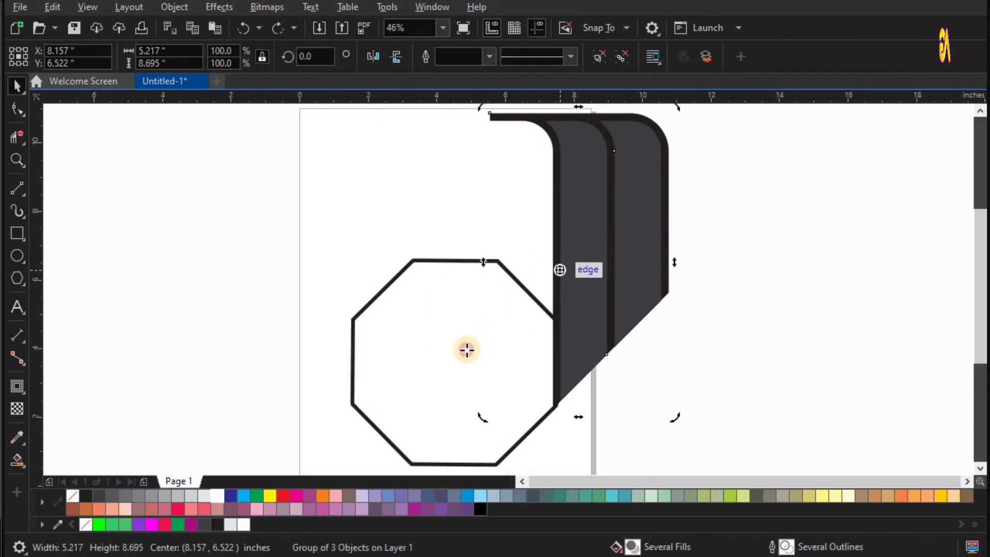
pyautogui.scroll(-2, 641, 226)
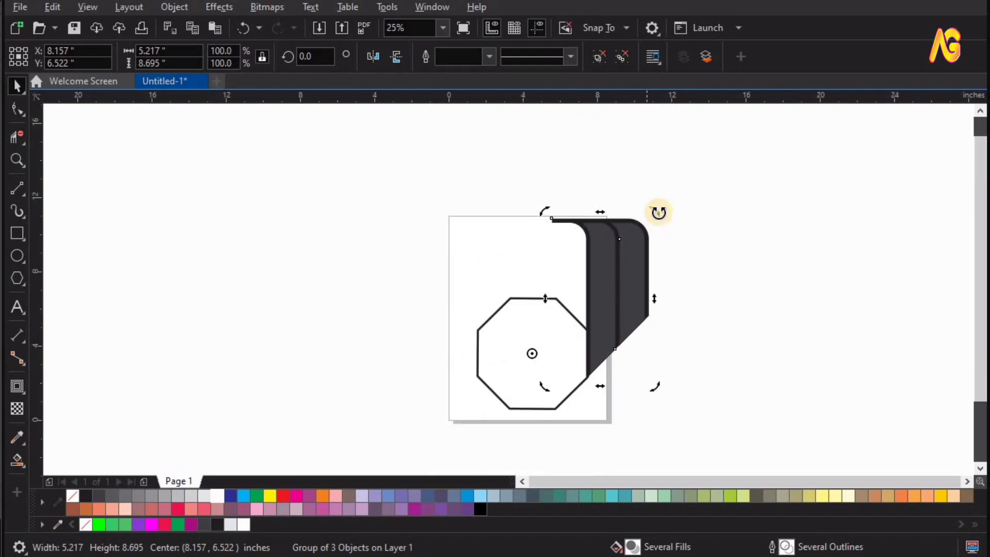
pyautogui.moveTo(691, 293); pyautogui.dragTo(716, 355)
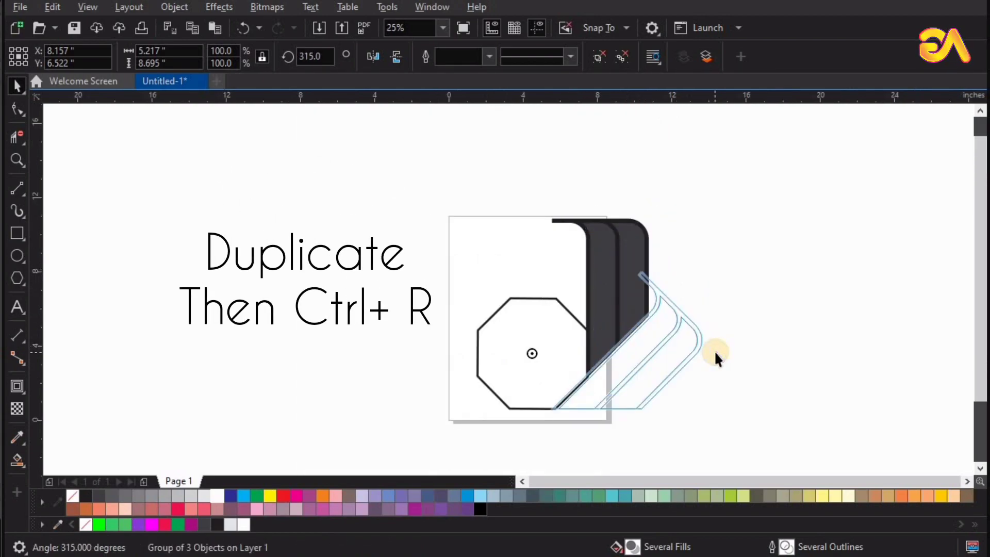
pyautogui.hotkey('ctrl', 'r')
pyautogui.hotkey('ctrl', 'r')
pyautogui.hotkey('ctrl', 'r')
pyautogui.hotkey('ctrl', 'r')
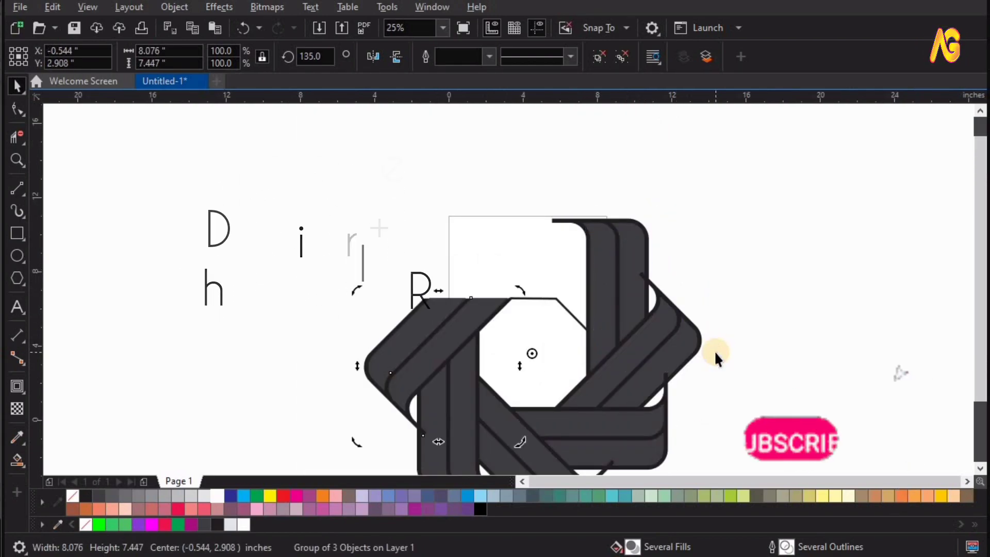
pyautogui.hotkey('ctrl', 'r')
pyautogui.hotkey('ctrl', 'r')
pyautogui.click(824, 274)
pyautogui.press('F4')
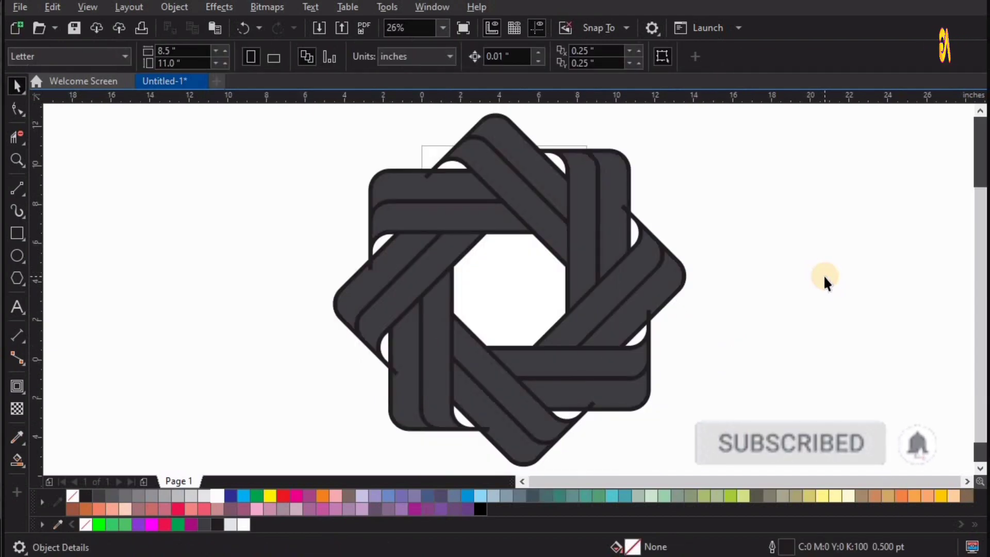
# Step: Smart-fill the seven white overlap gaps around the ring with dark grey
pyautogui.click(17, 459)
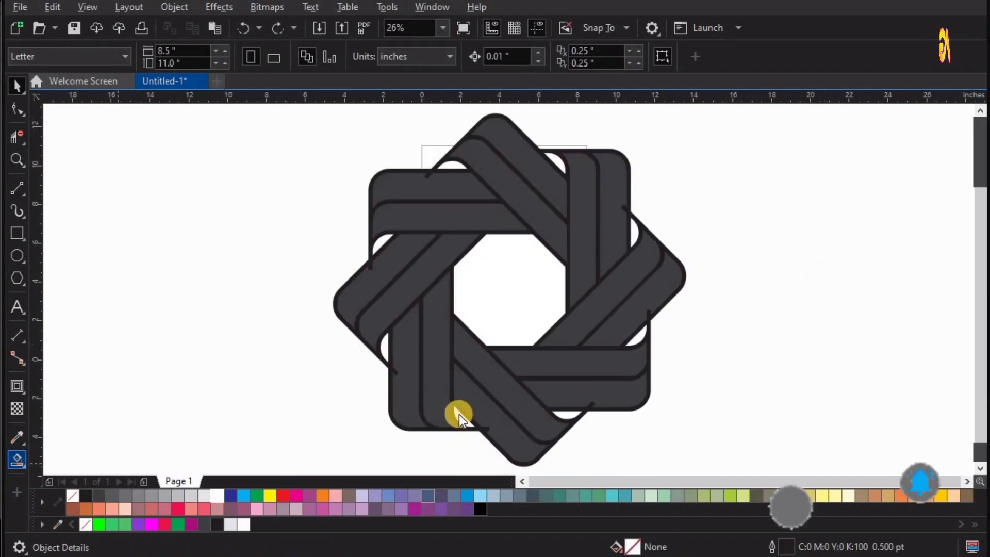
pyautogui.click(78, 477)
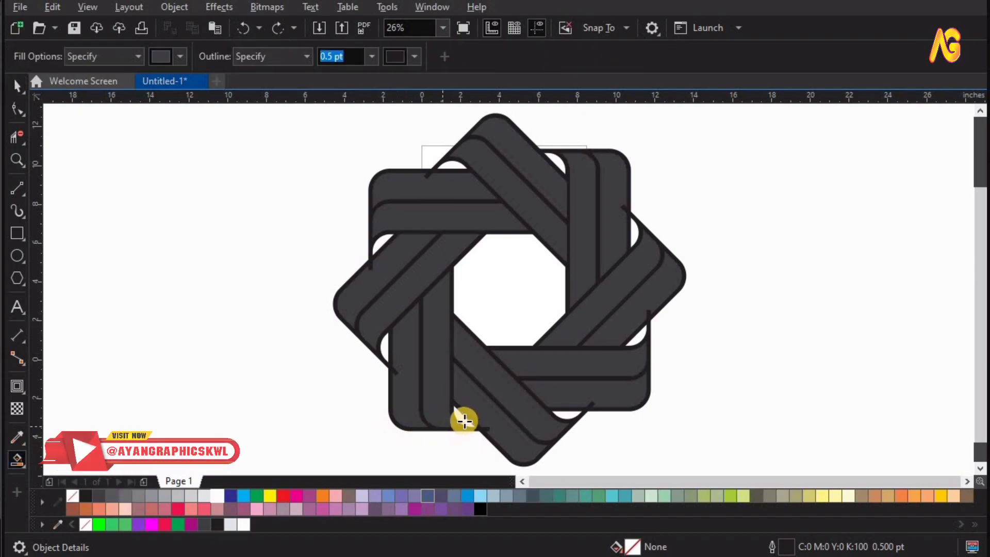
pyautogui.click(383, 355)
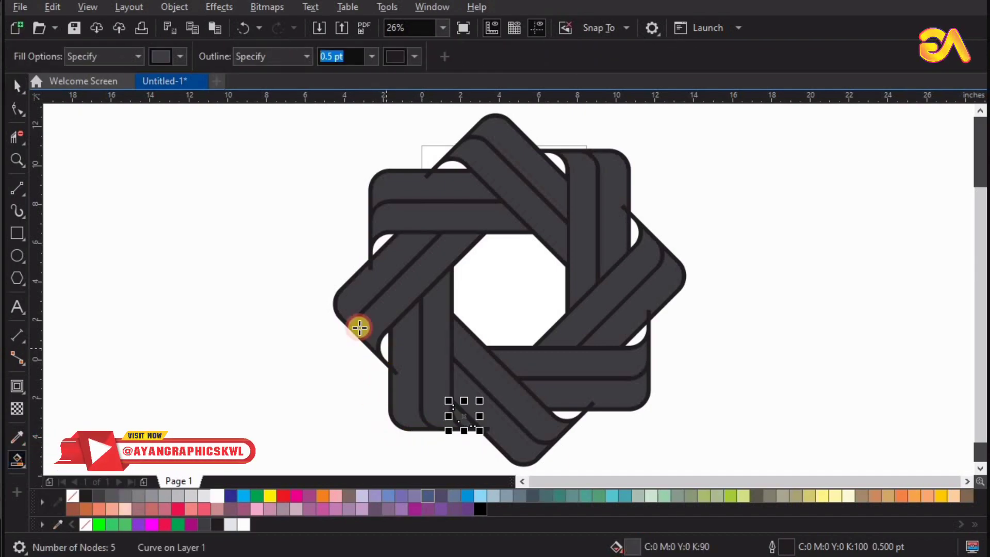
pyautogui.click(380, 242)
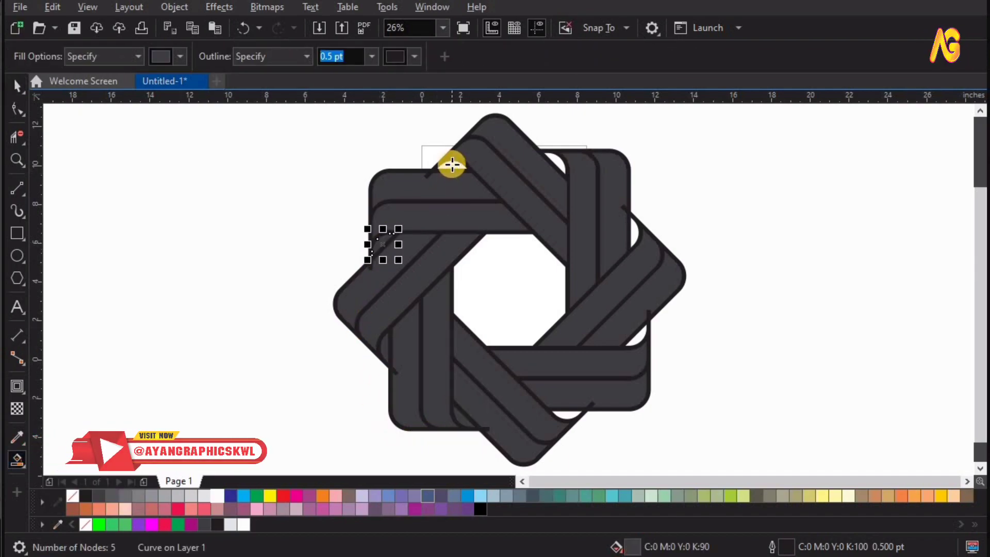
pyautogui.click(451, 164)
pyautogui.click(555, 161)
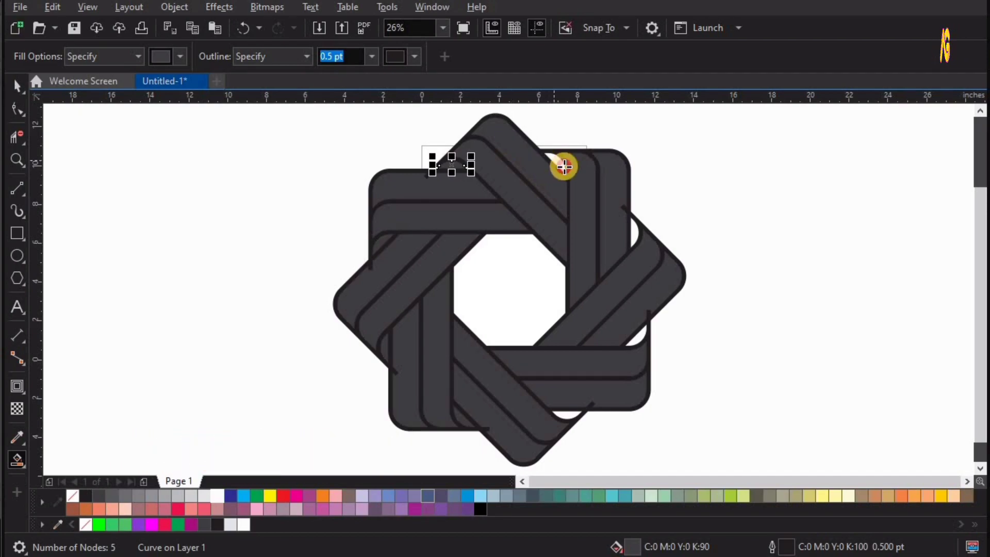
pyautogui.click(634, 230)
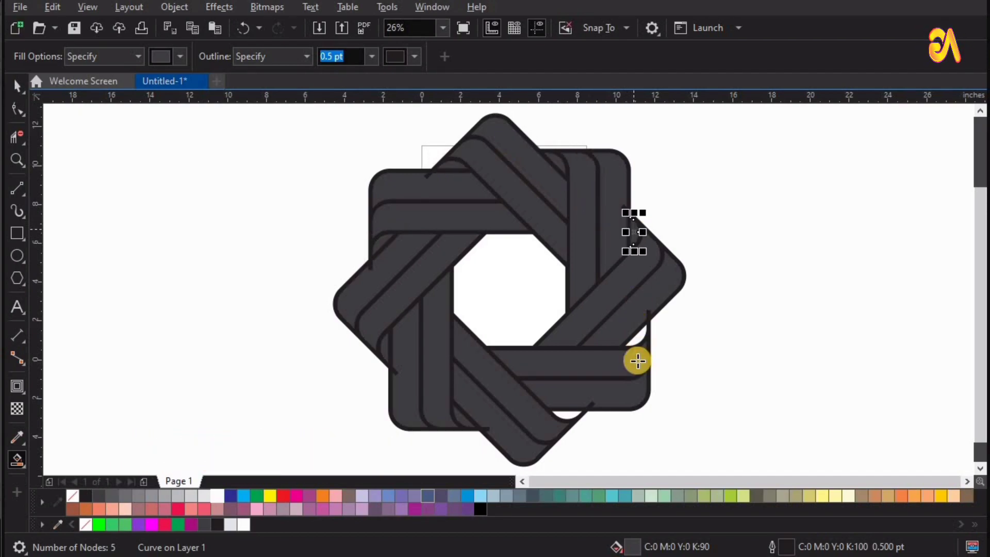
pyautogui.click(641, 332)
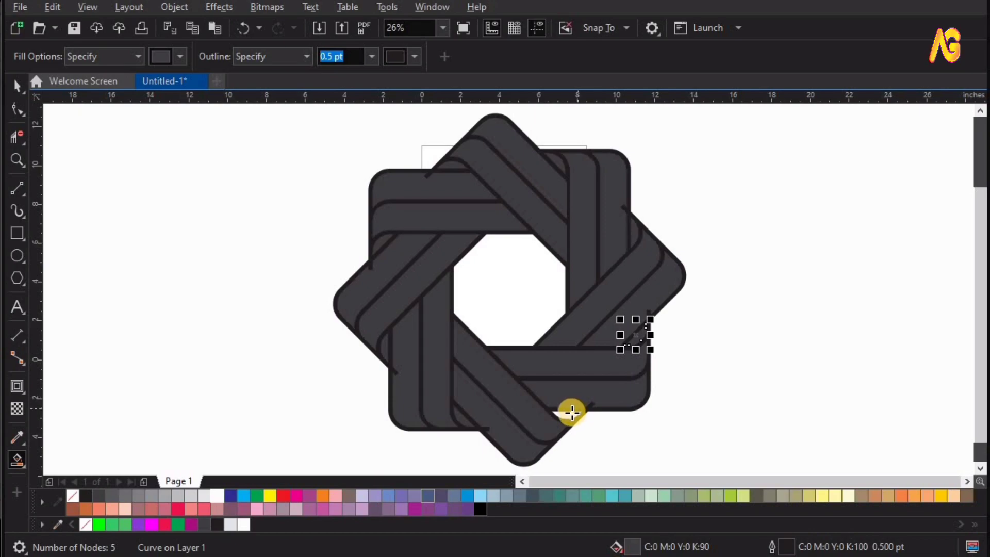
pyautogui.click(570, 412)
pyautogui.press('space')
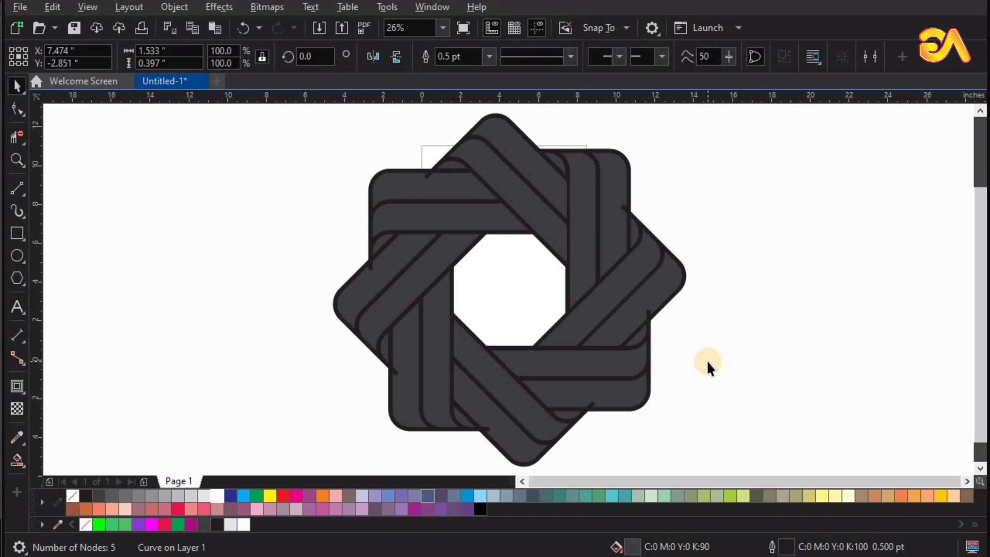
pyautogui.click(750, 378)
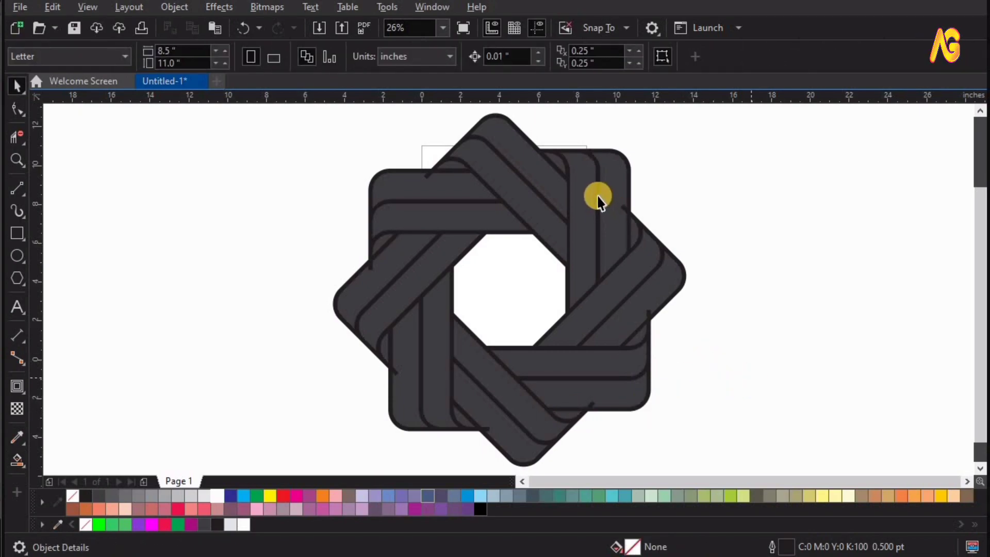
# Step: Undo and redo the strip moves, then delete the spare strip pieces beside the star
pyautogui.hotkey('ctrl', 'z')
pyautogui.hotkey('ctrl', 'z')
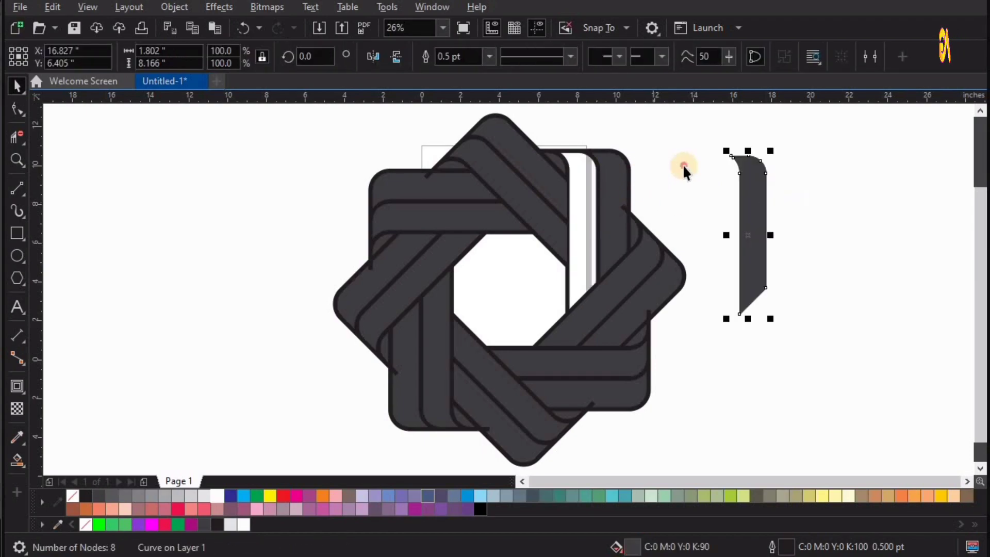
pyautogui.hotkey('ctrl', 'shift', 'z')
pyautogui.press('Escape')
pyautogui.hotkey('ctrl', 'shift', 'z')
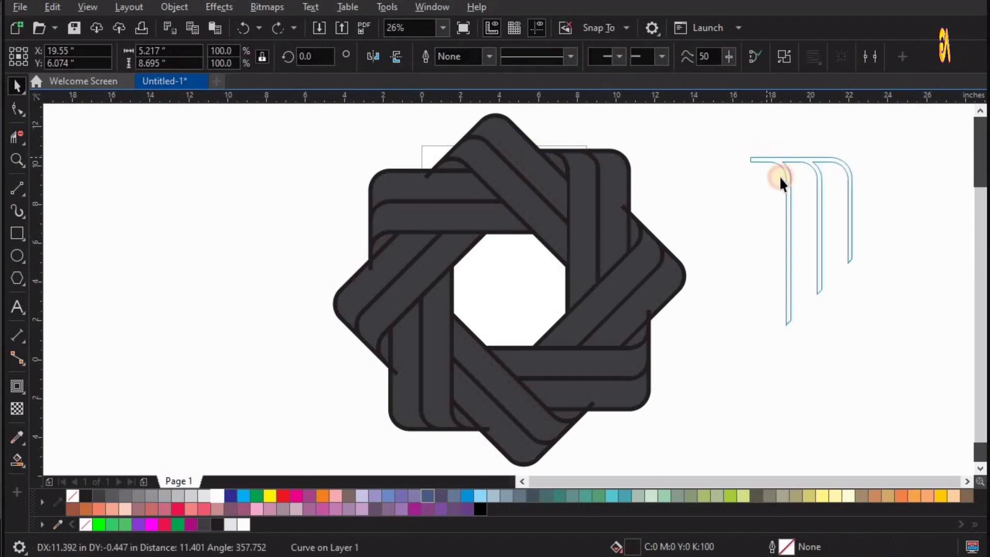
pyautogui.press('Delete')
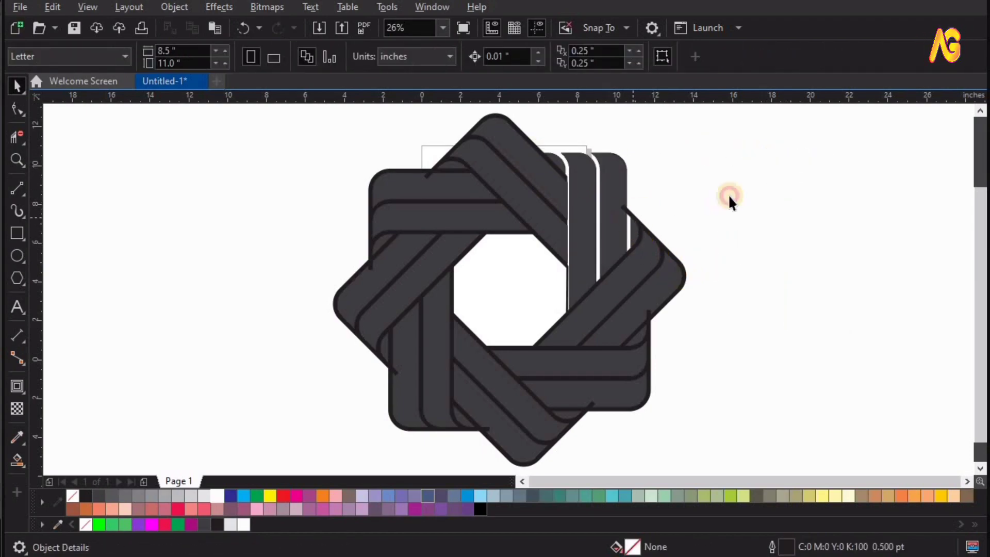
# Step: Place the small white gap piece on the star and delete the leftover chevrons on the right
pyautogui.moveTo(759, 191); pyautogui.dragTo(624, 208)
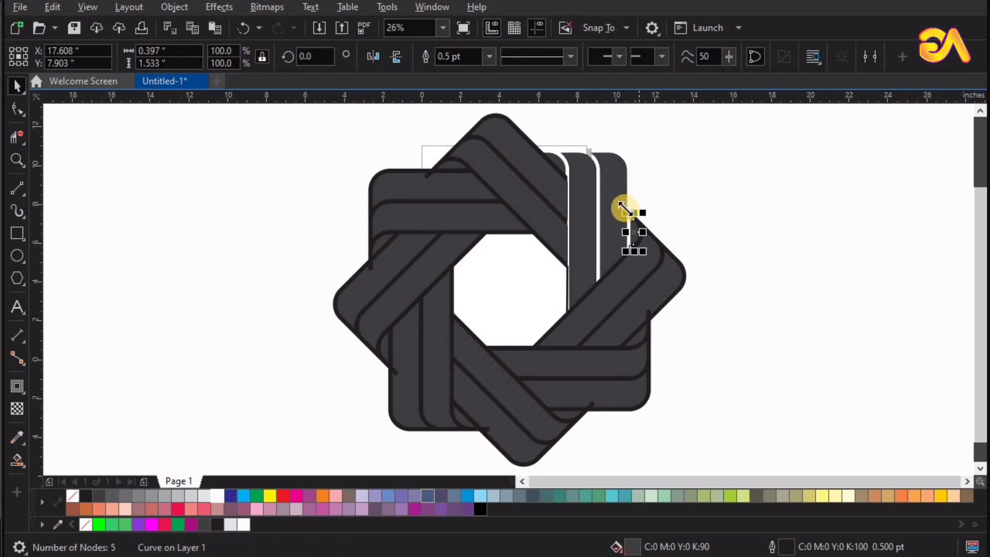
pyautogui.press('Escape')
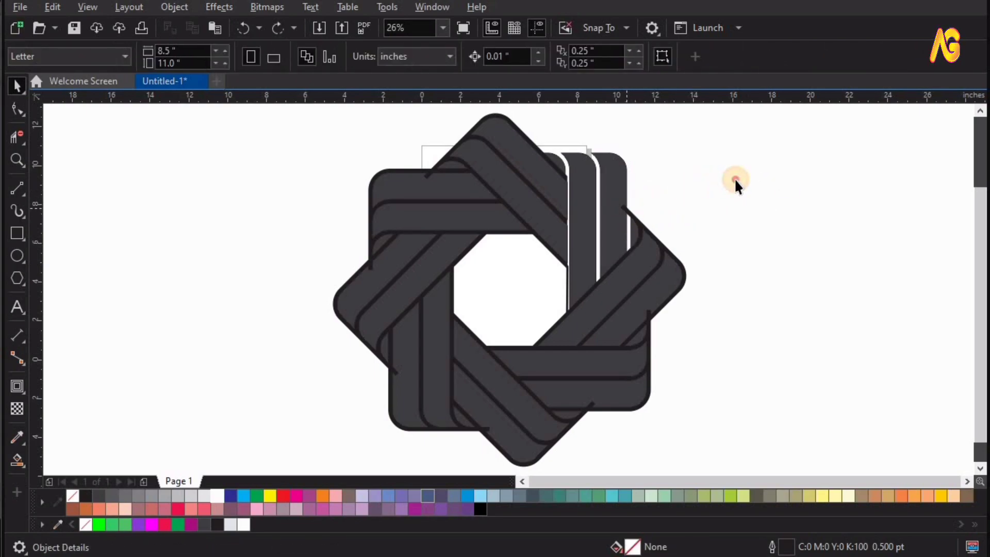
pyautogui.moveTo(735, 181); pyautogui.dragTo(887, 314)
pyautogui.press('Delete')
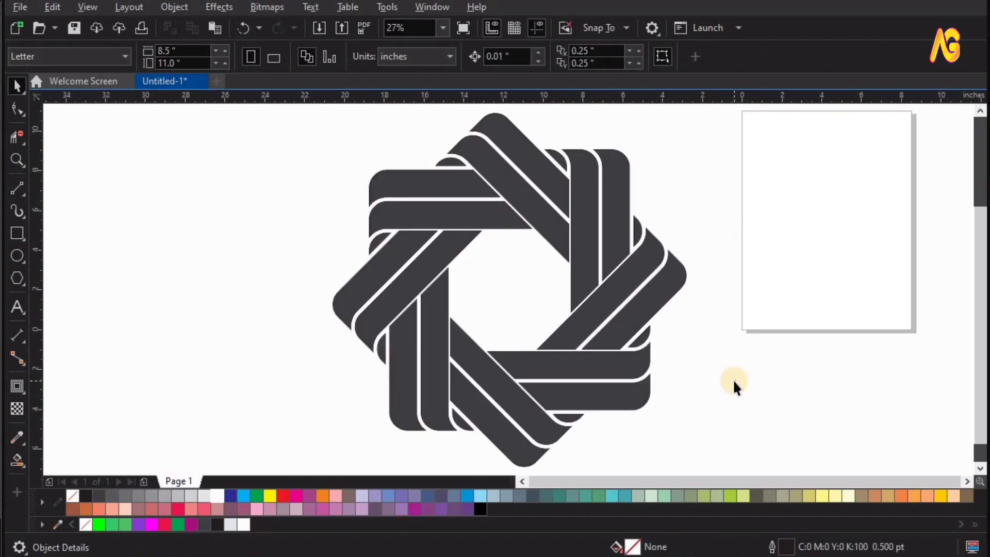
# Step: Lay an interactive linear fountain fill along the top band with a magenta mid node
pyautogui.click(508, 230)
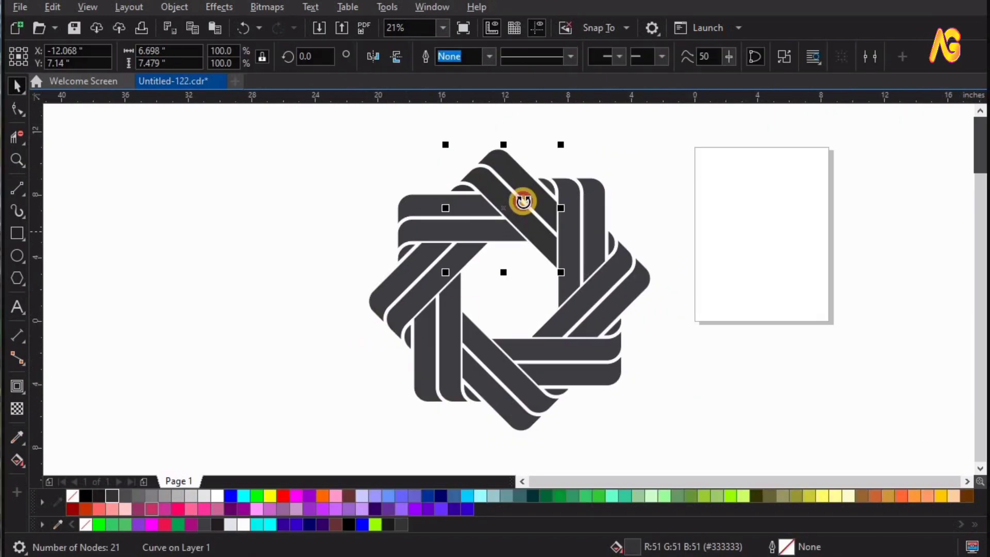
pyautogui.click(17, 460)
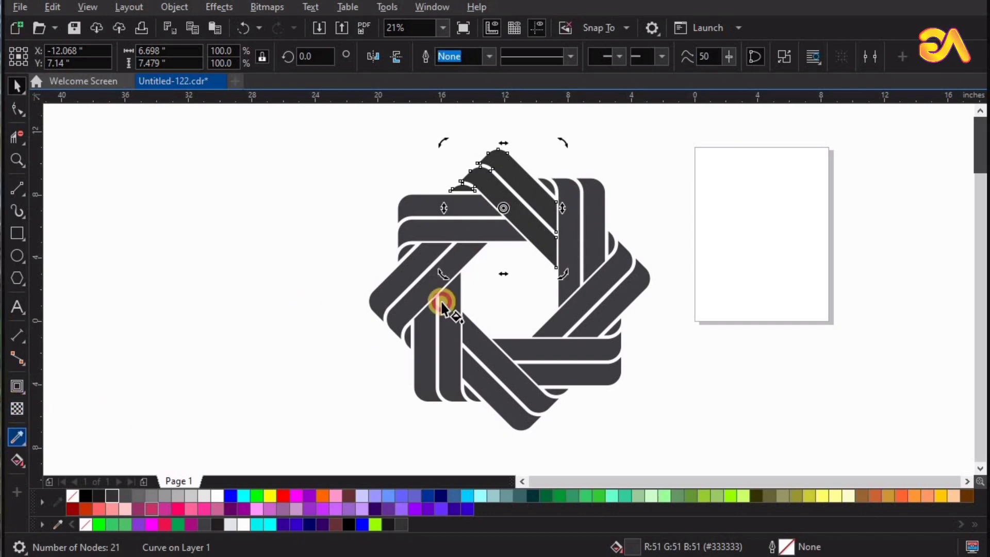
pyautogui.moveTo(549, 232); pyautogui.dragTo(567, 242)
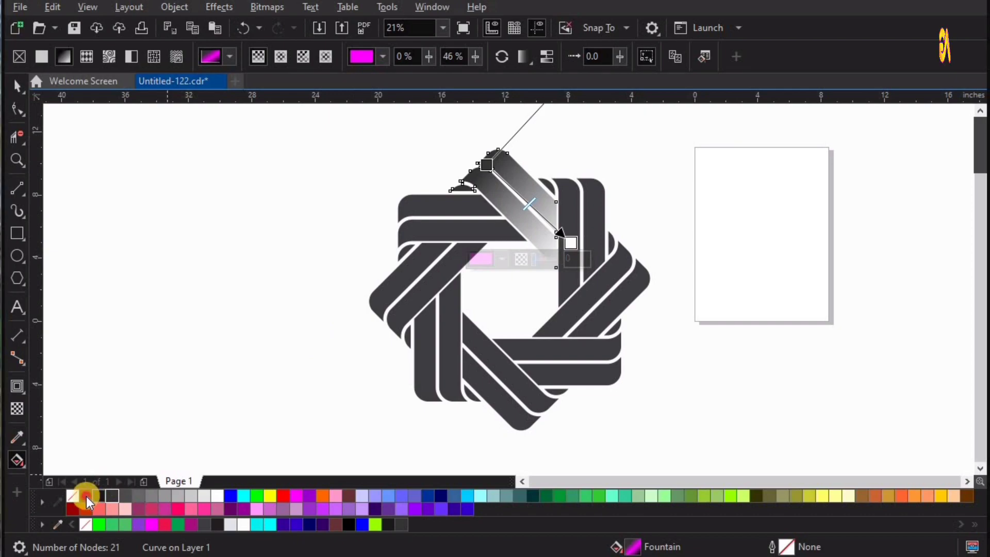
pyautogui.doubleClick(531, 202)
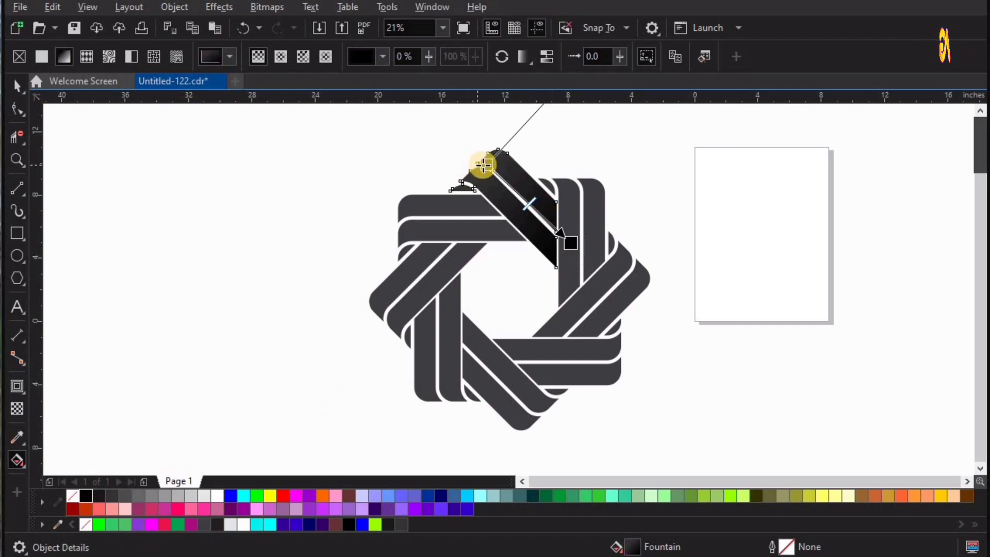
pyautogui.doubleClick(520, 201)
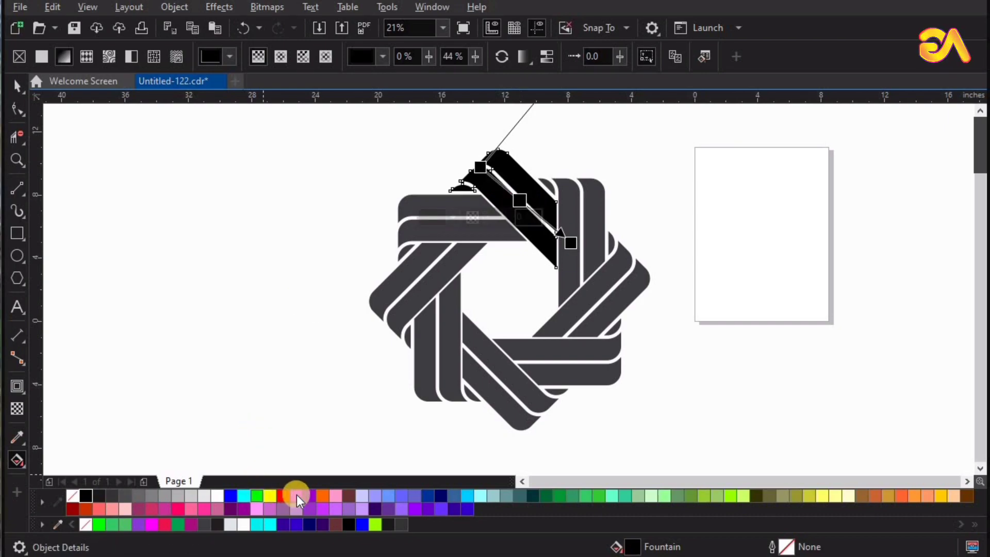
# Step: Extend the gradient's start and end nodes past the band's upper and lower ends
pyautogui.moveTo(477, 160); pyautogui.dragTo(466, 155)
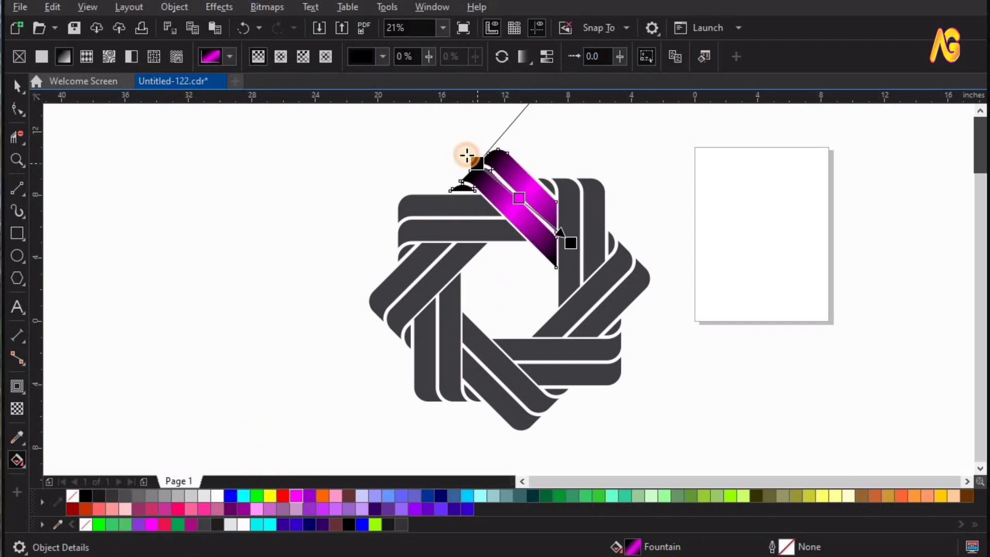
pyautogui.click(565, 247)
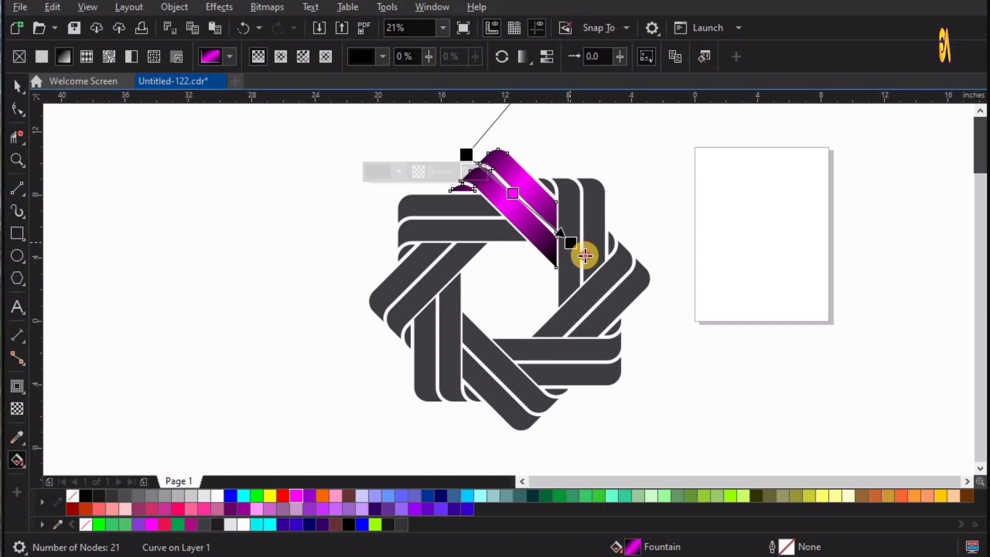
pyautogui.moveTo(584, 256); pyautogui.dragTo(606, 283)
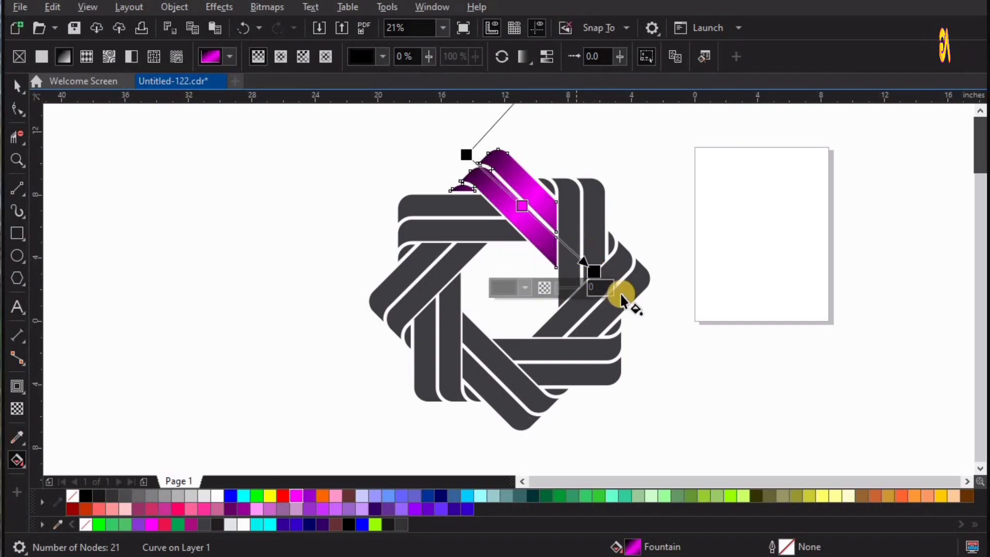
pyautogui.click(589, 271)
pyautogui.moveTo(593, 266); pyautogui.dragTo(588, 264)
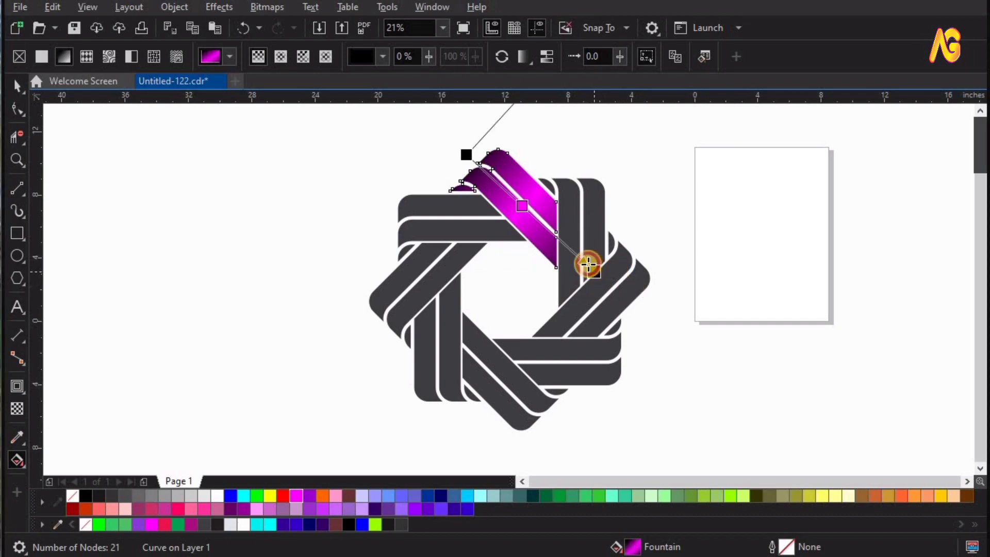
pyautogui.click(462, 150)
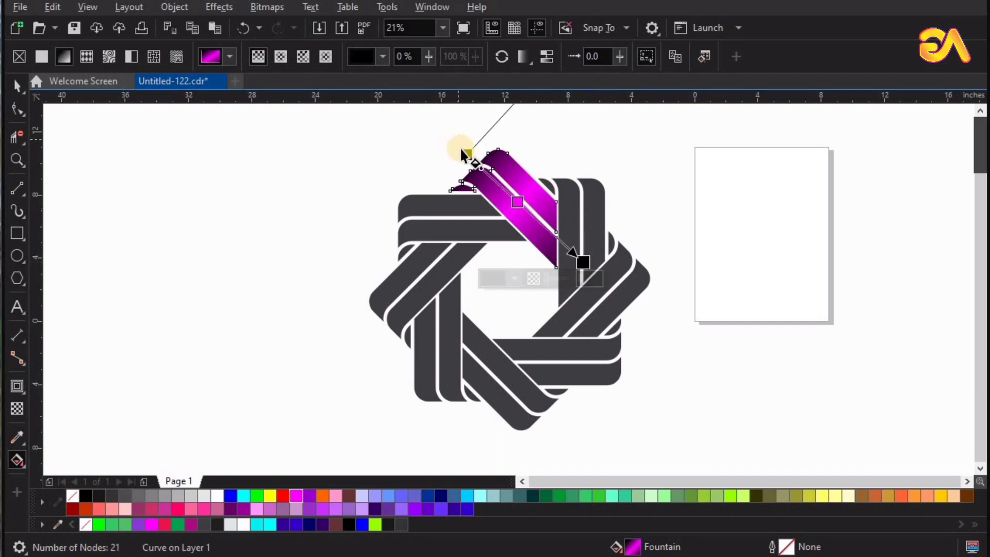
# Step: Zoom to the whole logo and move the magenta band's rotation centre to the star's centre
pyautogui.press('z')
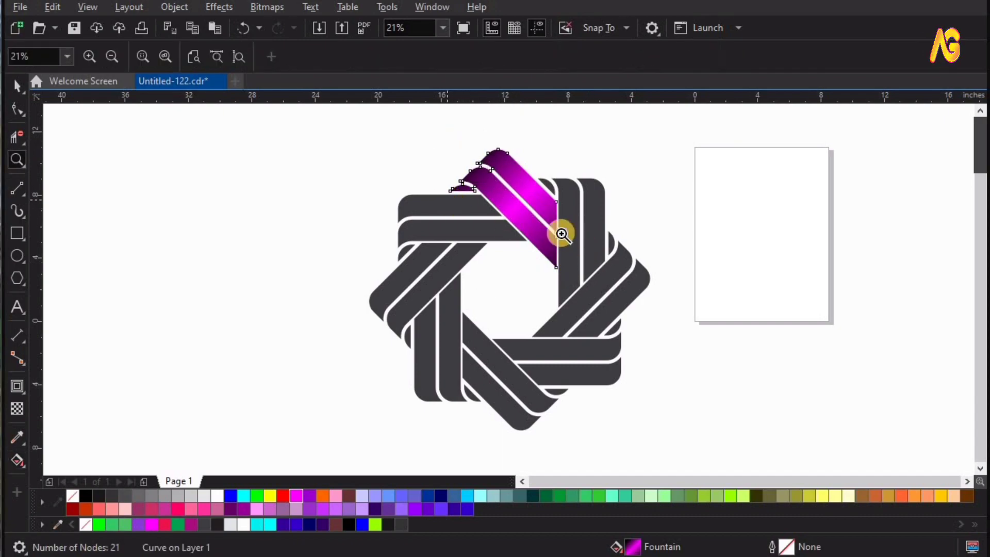
pyautogui.scroll(-2, 449, 196)
pyautogui.scroll(2, 507, 208)
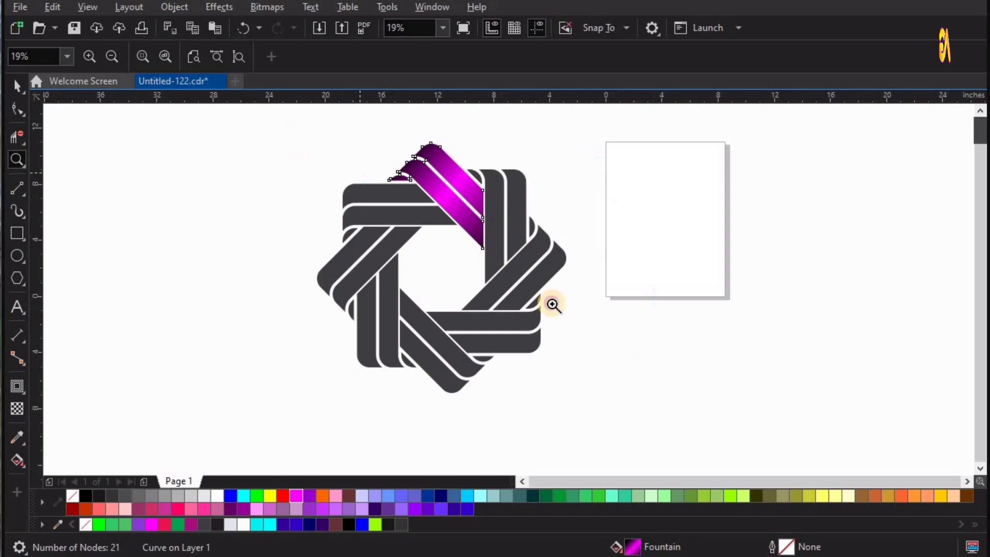
pyautogui.click(494, 310)
pyautogui.press('space')
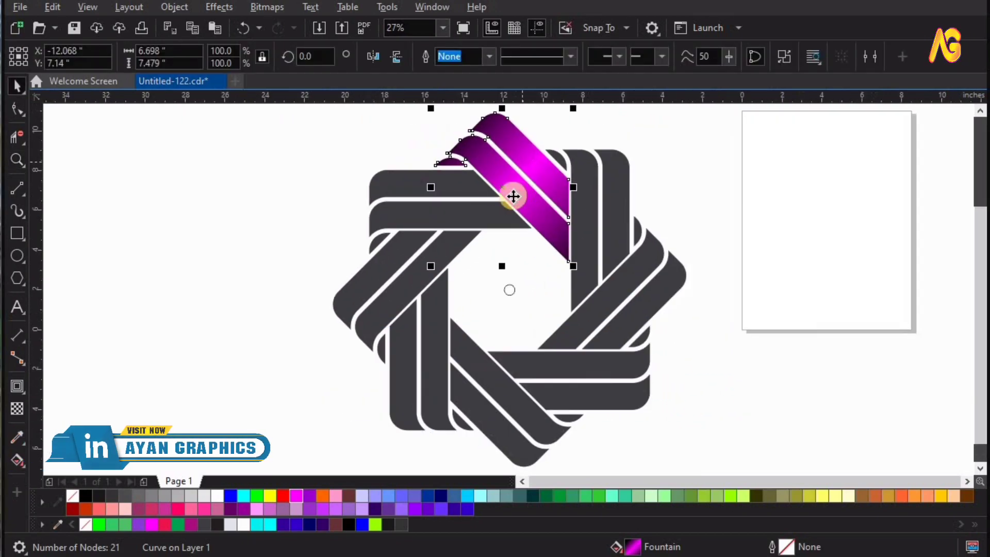
pyautogui.click(500, 187)
pyautogui.moveTo(511, 222); pyautogui.dragTo(511, 232)
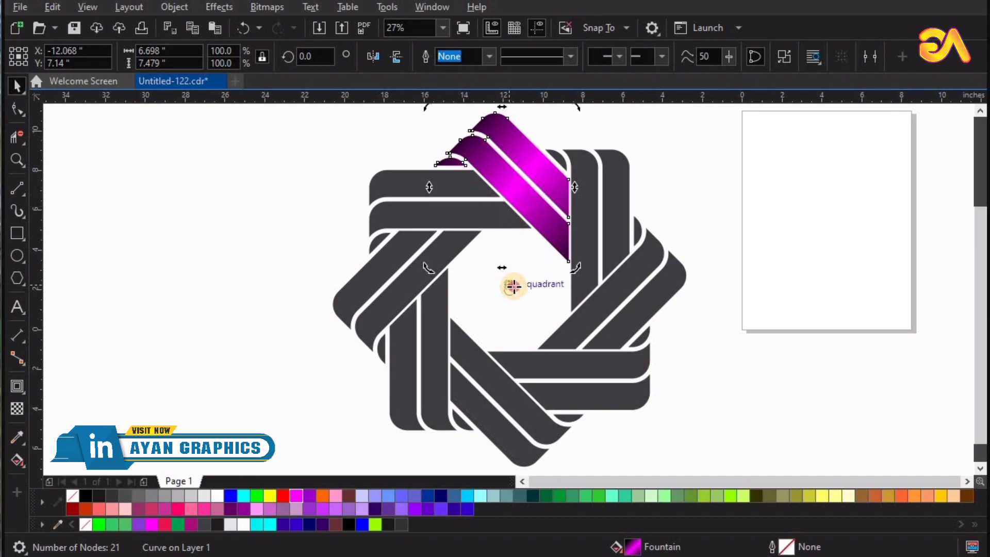
pyautogui.moveTo(509, 288); pyautogui.dragTo(509, 289)
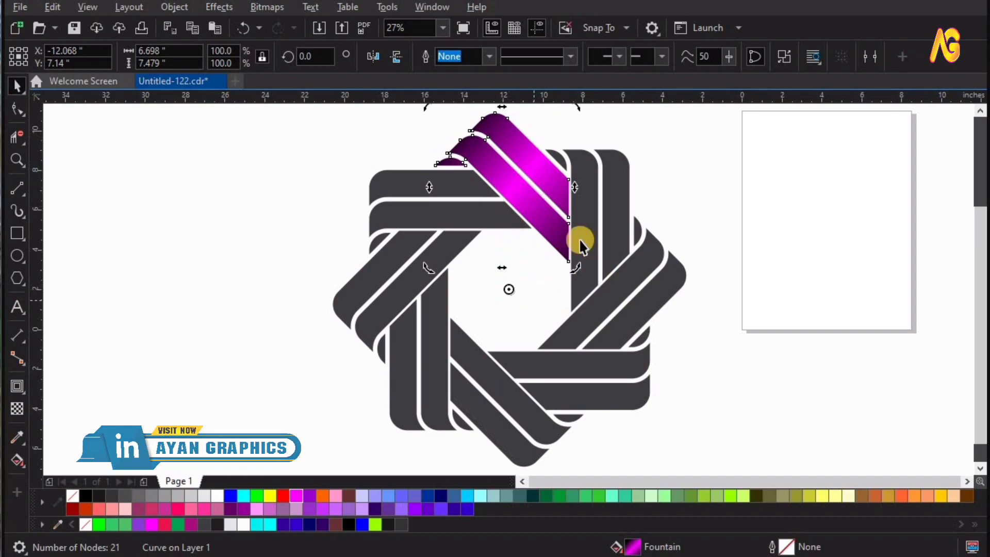
# Step: Rotate a 45° copy of the band and repeat it with Ctrl+R around the star
pyautogui.moveTo(577, 106); pyautogui.dragTo(638, 248)
pyautogui.hotkey('ctrl', 'r')
pyautogui.hotkey('ctrl', 'r')
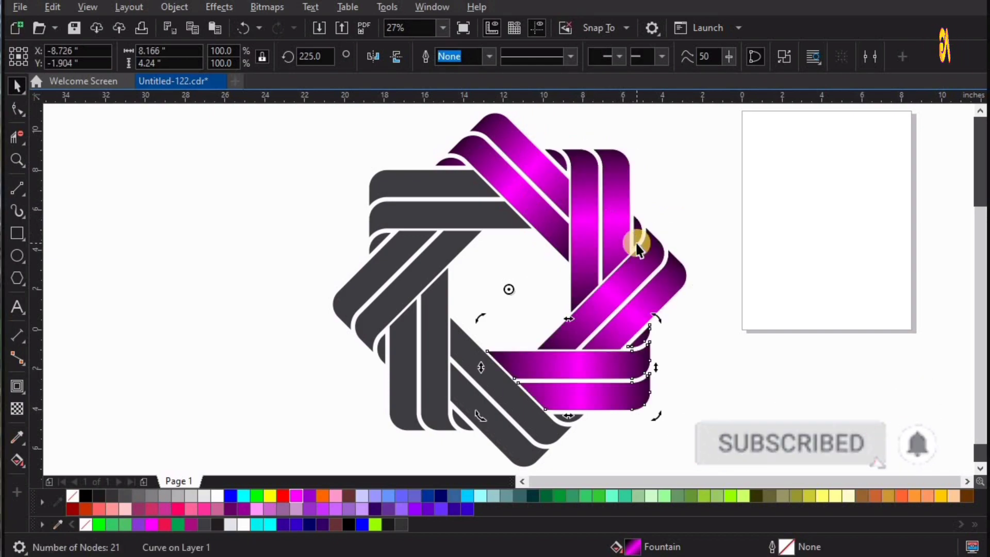
pyautogui.hotkey('ctrl', 'r')
pyautogui.hotkey('ctrl', 'r')
pyautogui.hotkey('ctrl', 'r')
pyautogui.hotkey('ctrl', 'r')
pyautogui.click(781, 224)
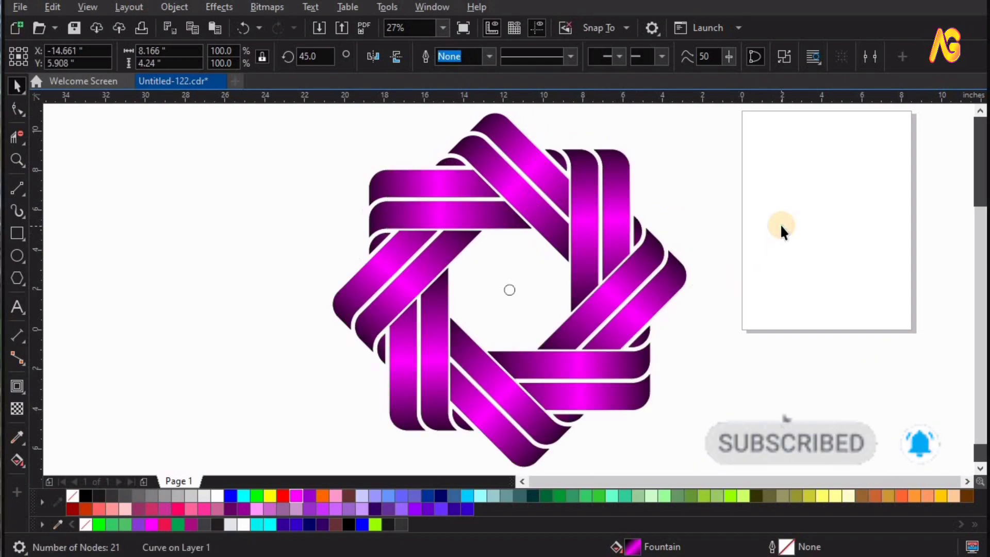